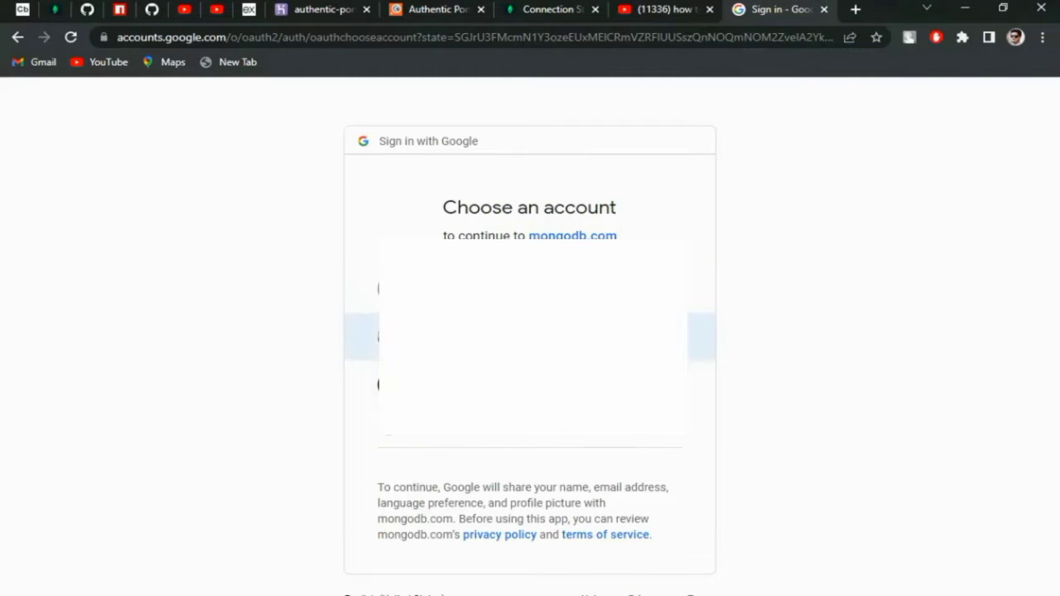
- Sign in to MongoDB with the chosen Google account and confirm the password
left_click(365, 337)
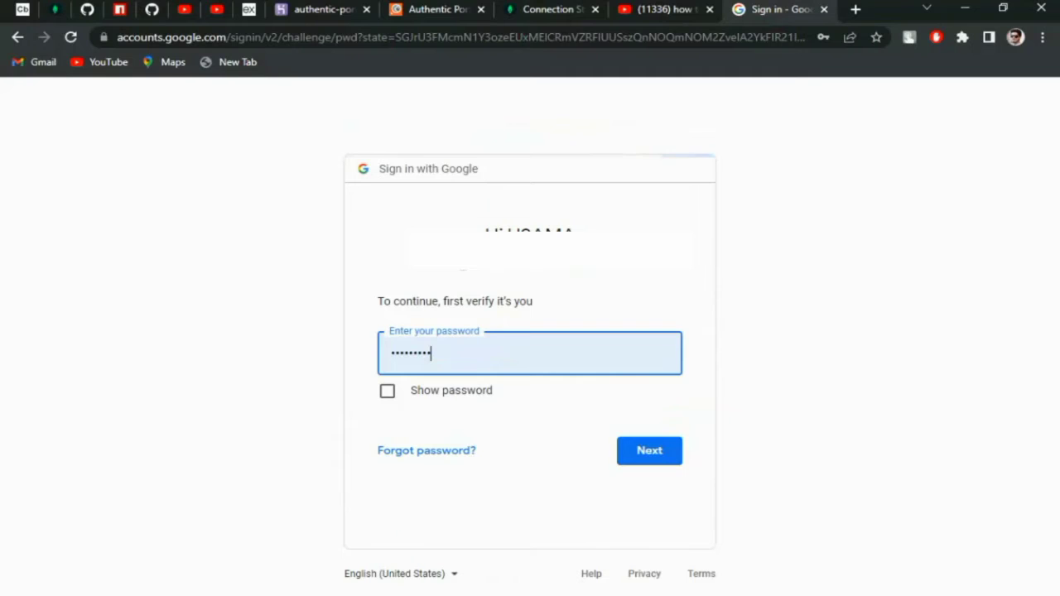
left_click(387, 390)
left_click(387, 390)
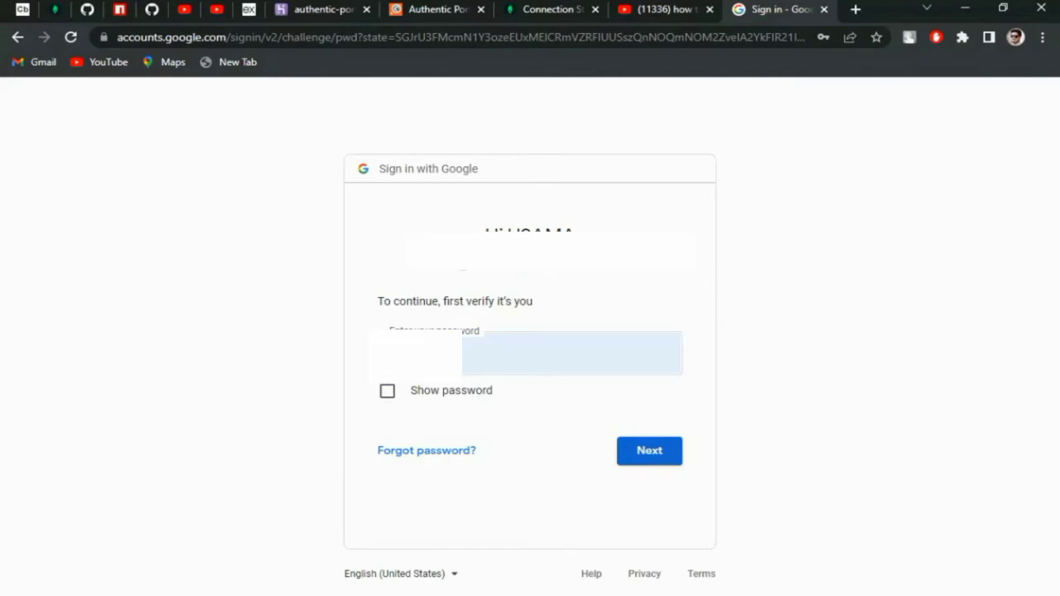
left_click(649, 450)
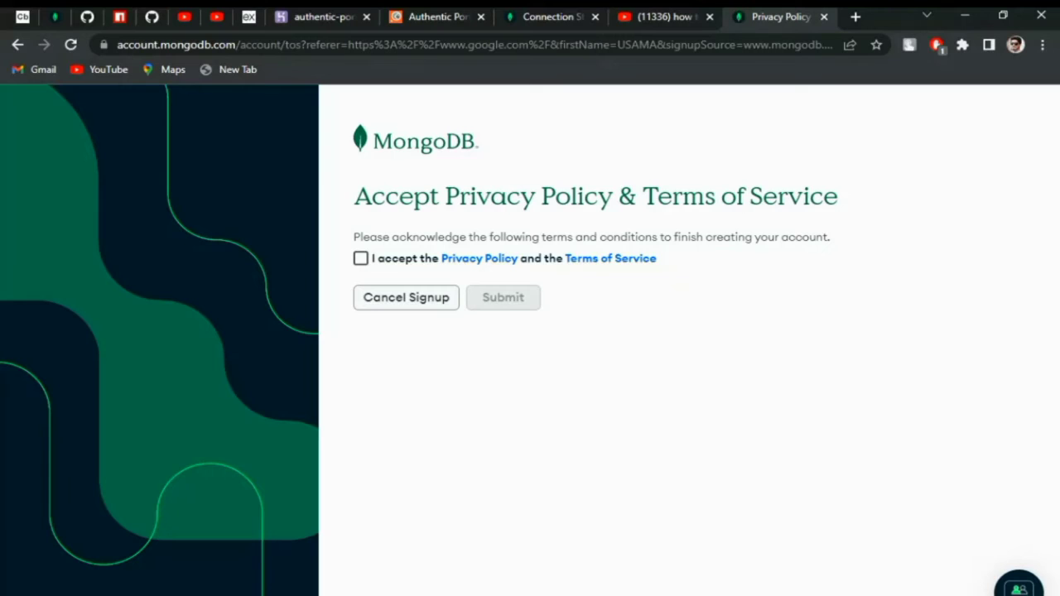
- Accept the Privacy Policy and Terms of Service and submit to finish signup
left_click(360, 258)
left_click(503, 298)
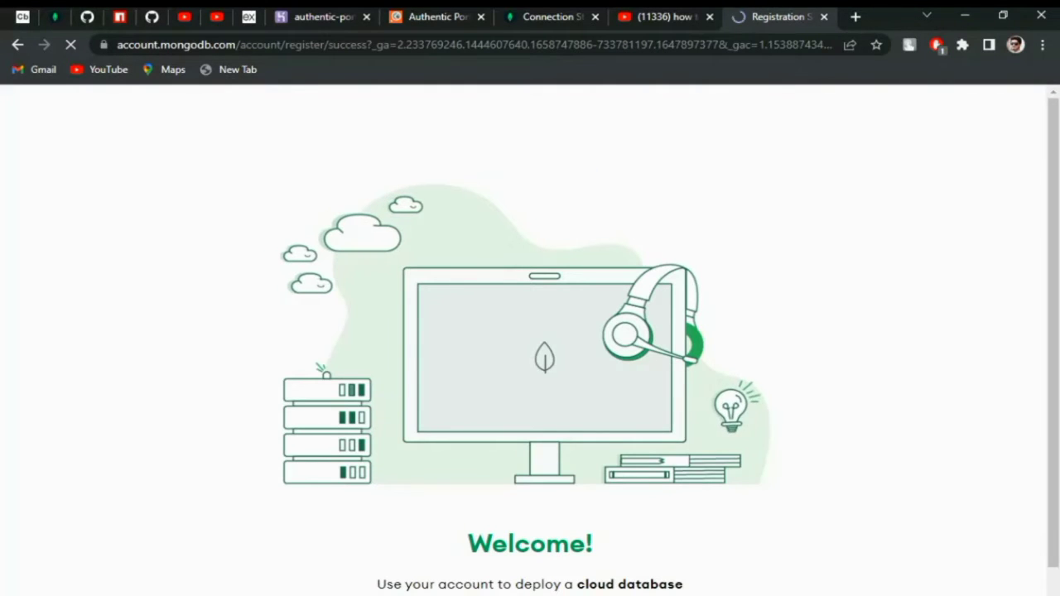
scroll(530, 331, "down", 1)
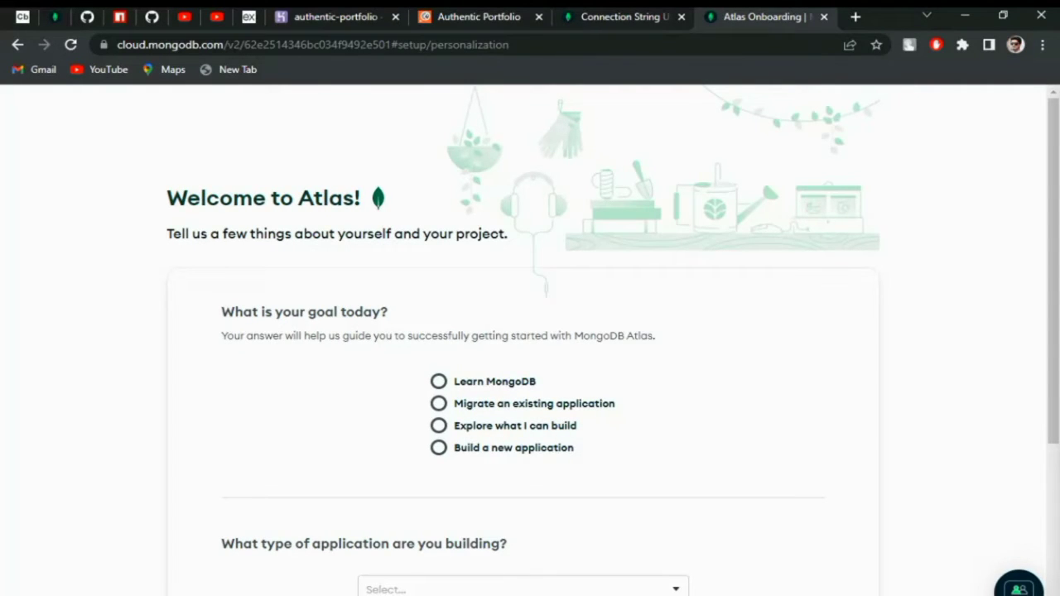
- Set the onboarding goal to Learn MongoDB
left_click(438, 382)
left_click(438, 404)
left_click(439, 381)
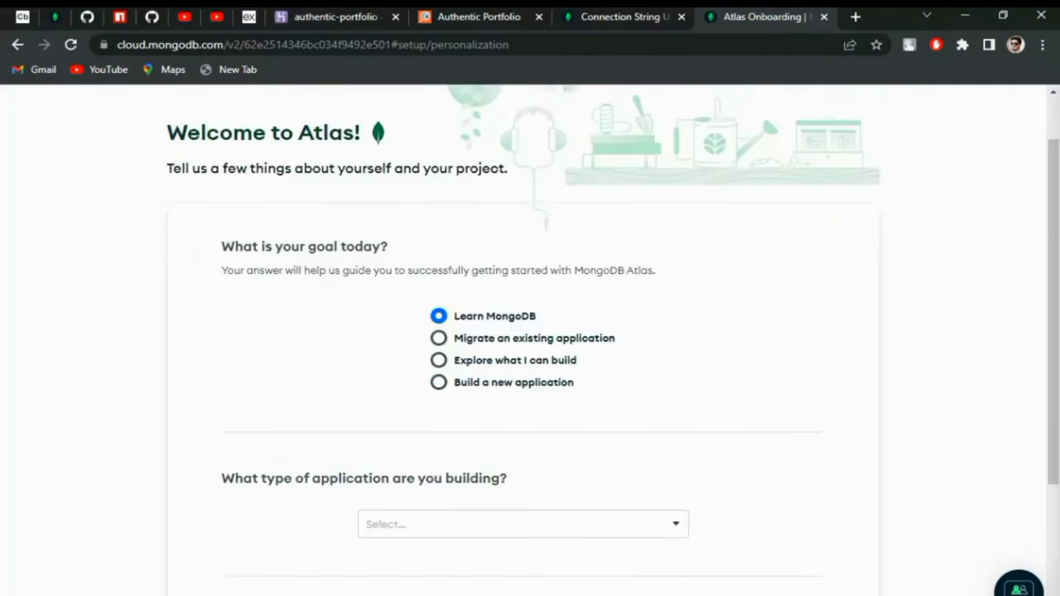
scroll(531, 332, "down", 3)
scroll(530, 331, "up", 2)
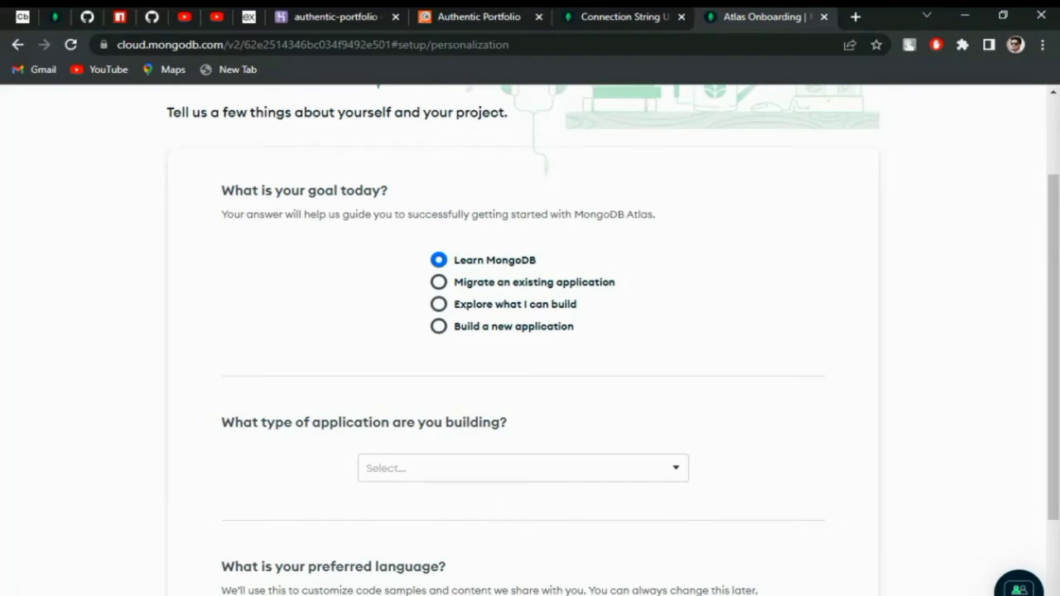
- Choose Application Modernization and JavaScript, then submit the questionnaire
left_click(523, 469)
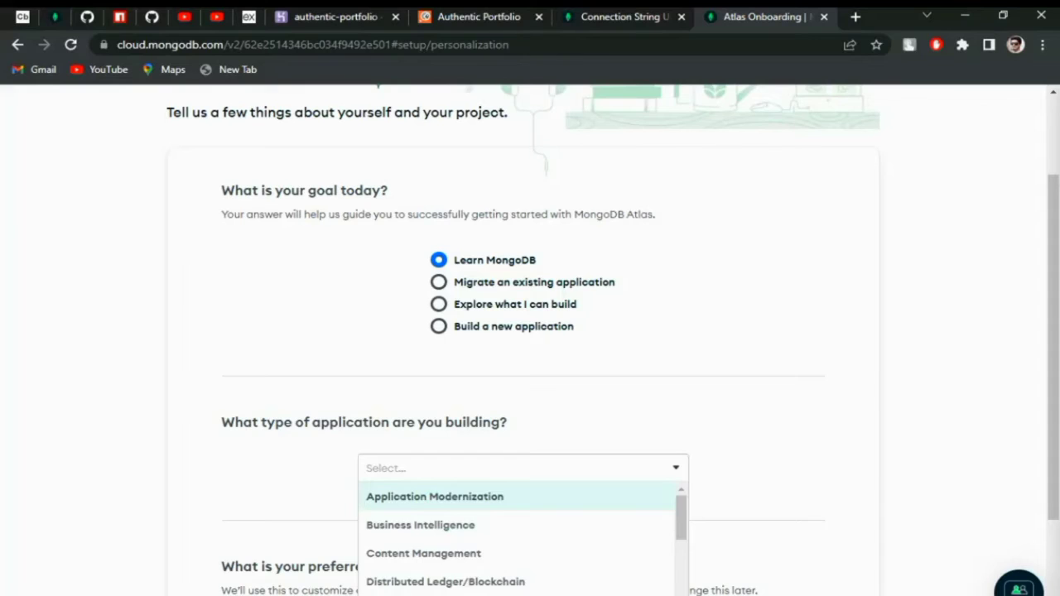
key("Return")
scroll(530, 331, "down", 2)
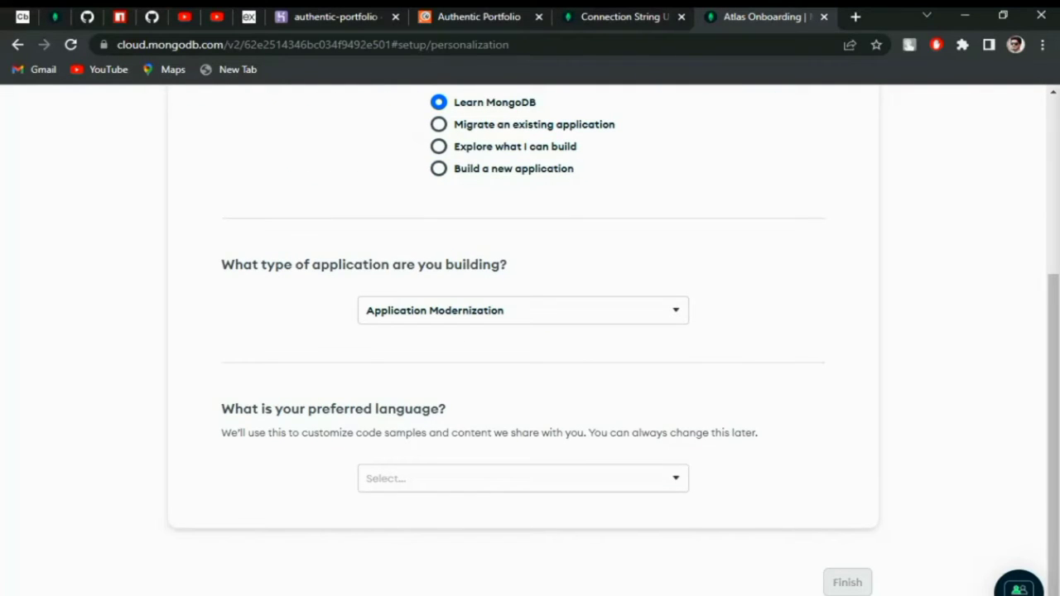
left_click(523, 478)
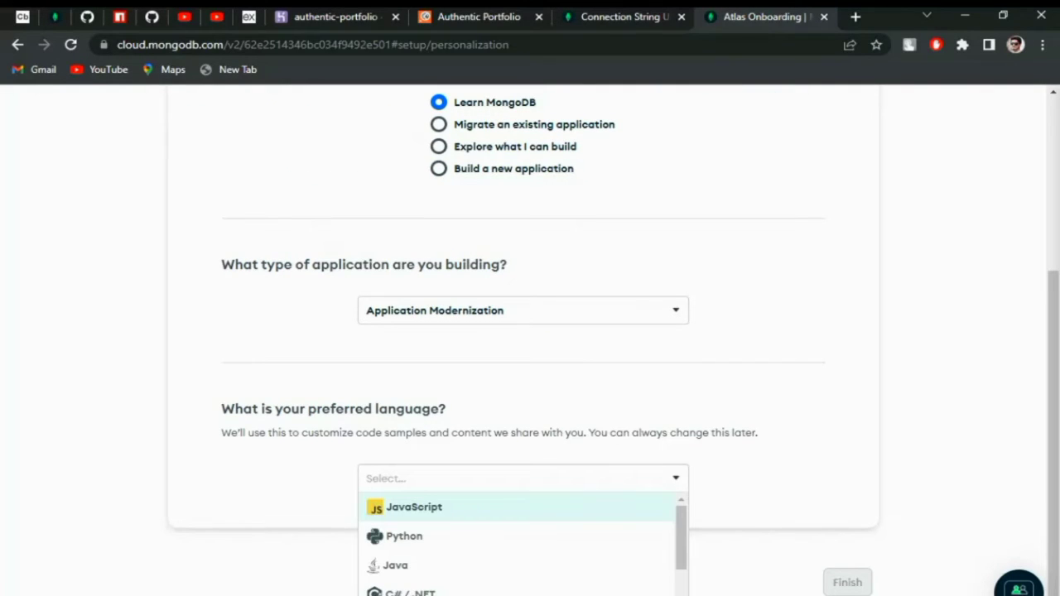
key("Return")
key("Tab")
key("Return")
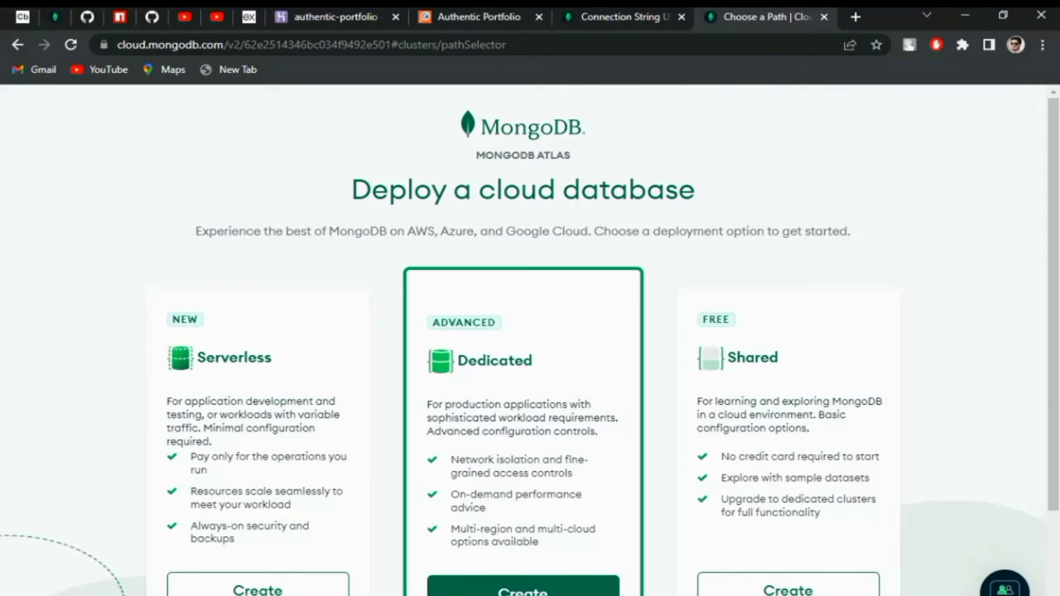
- Create a free Shared M0 Sandbox cluster on AWS Mumbai
scroll(530, 331, "down", 2)
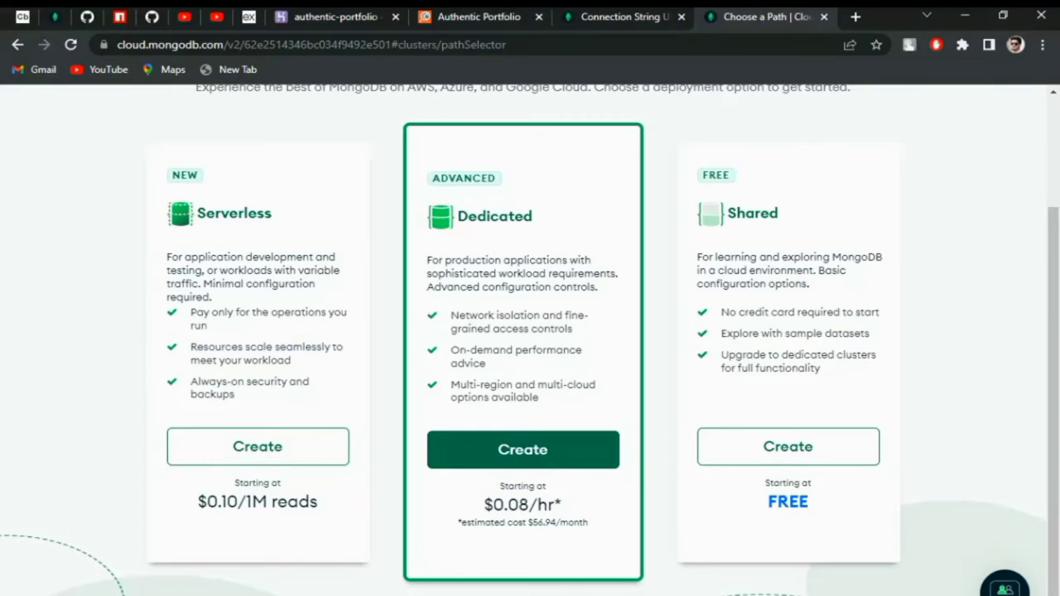
left_click(788, 447)
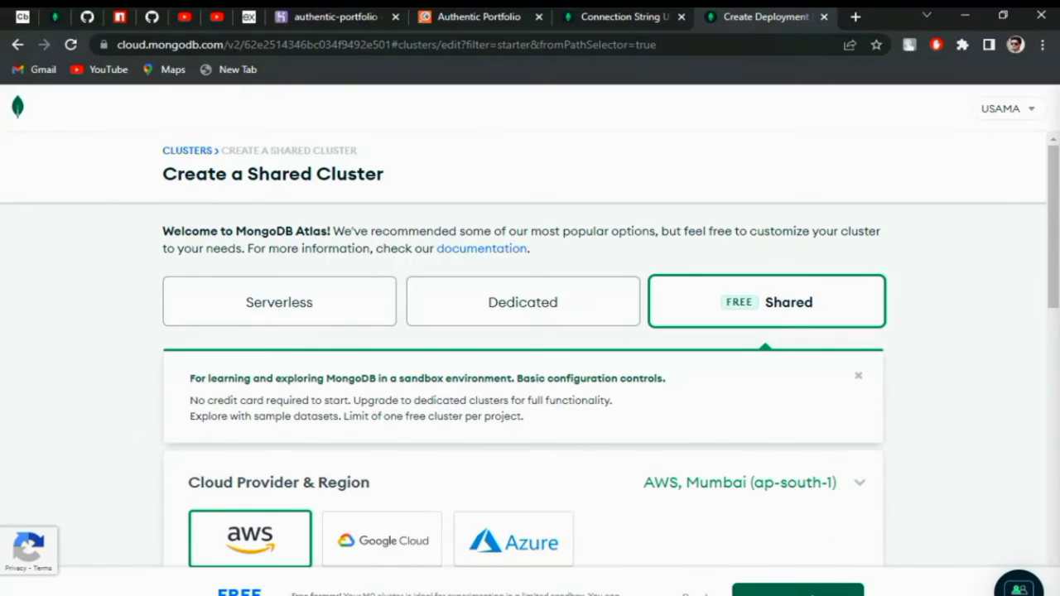
scroll(523, 348, "down", 10)
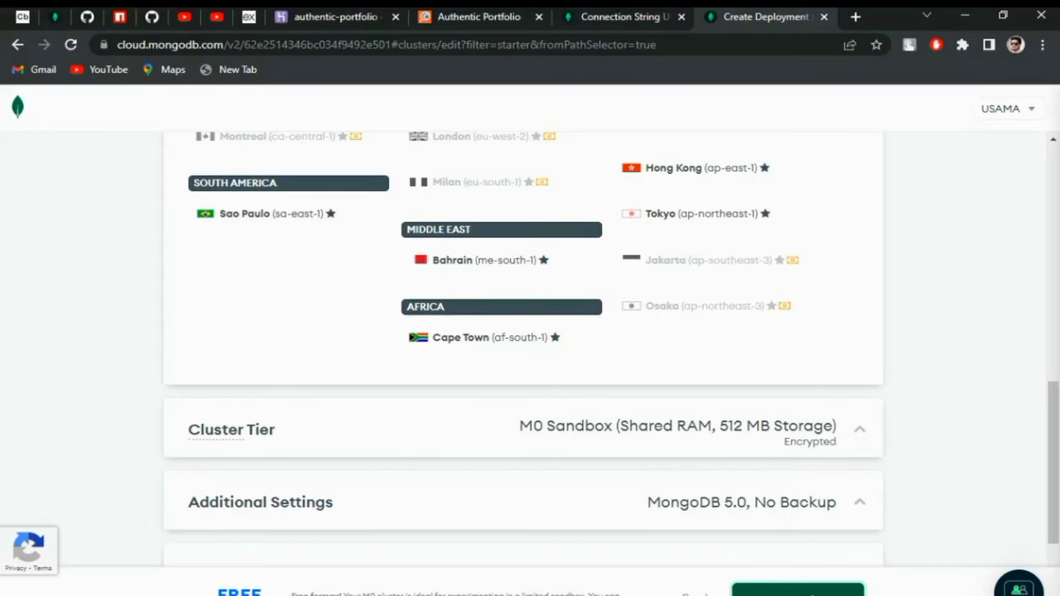
scroll(523, 348, "up", 6)
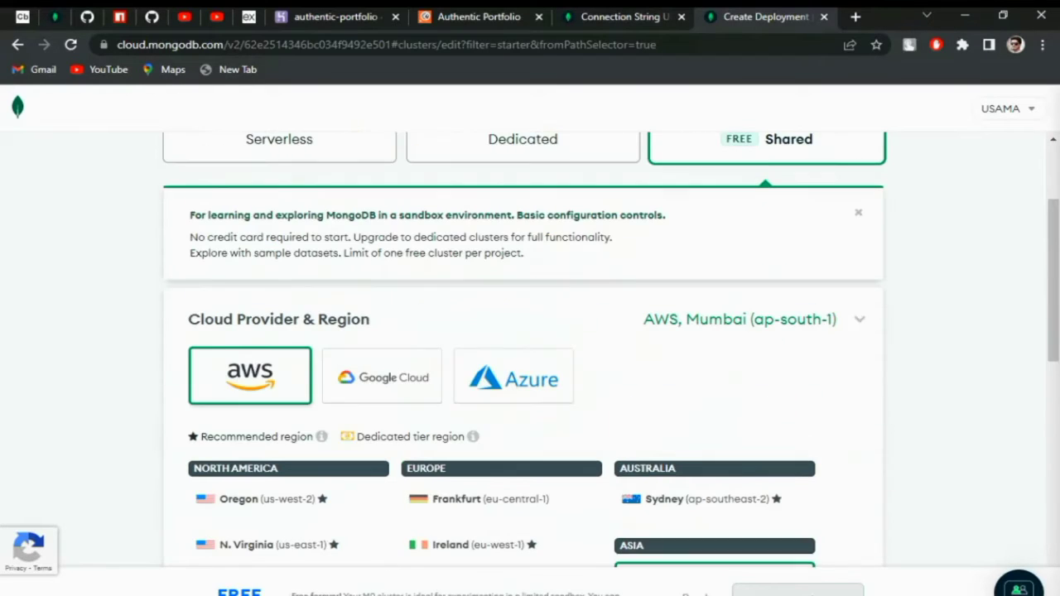
scroll(524, 348, "down", 10)
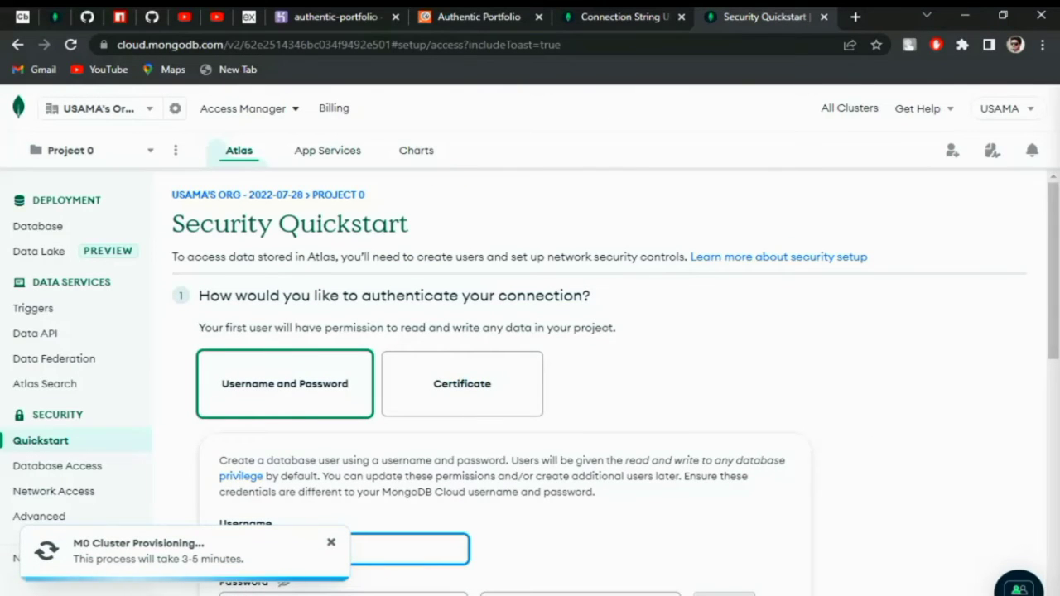
- Create a database user with a chosen username and password
scroll(597, 381, "down", 4)
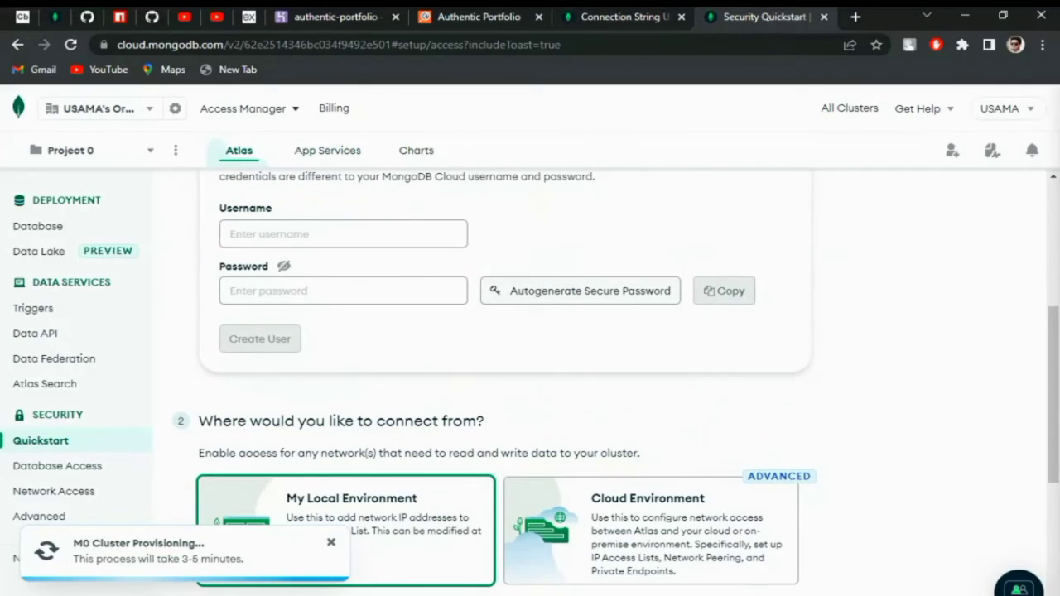
left_click(344, 235)
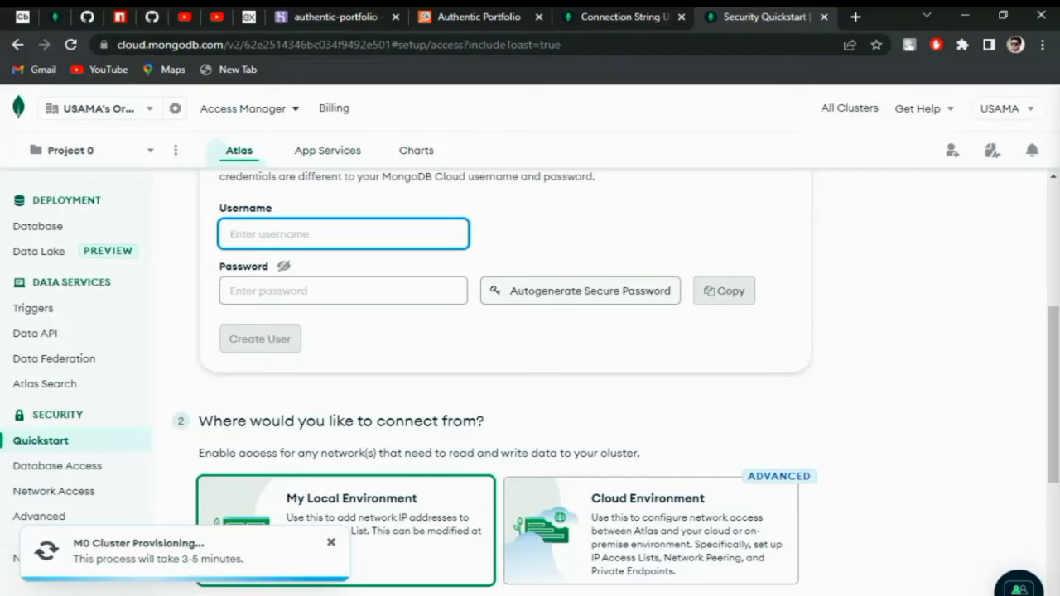
type("ariz")
type("065")
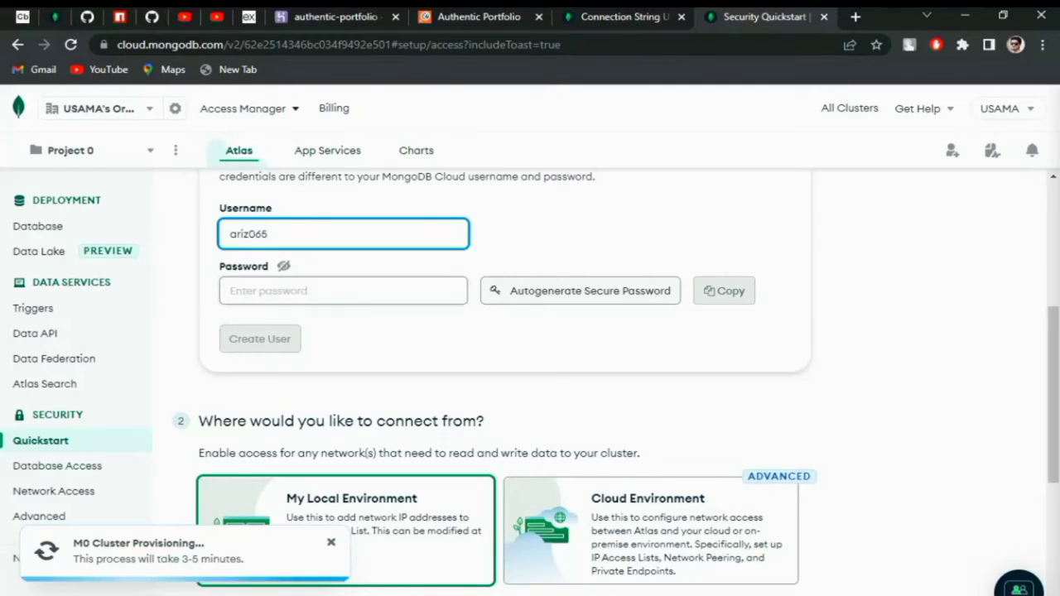
left_click(343, 291)
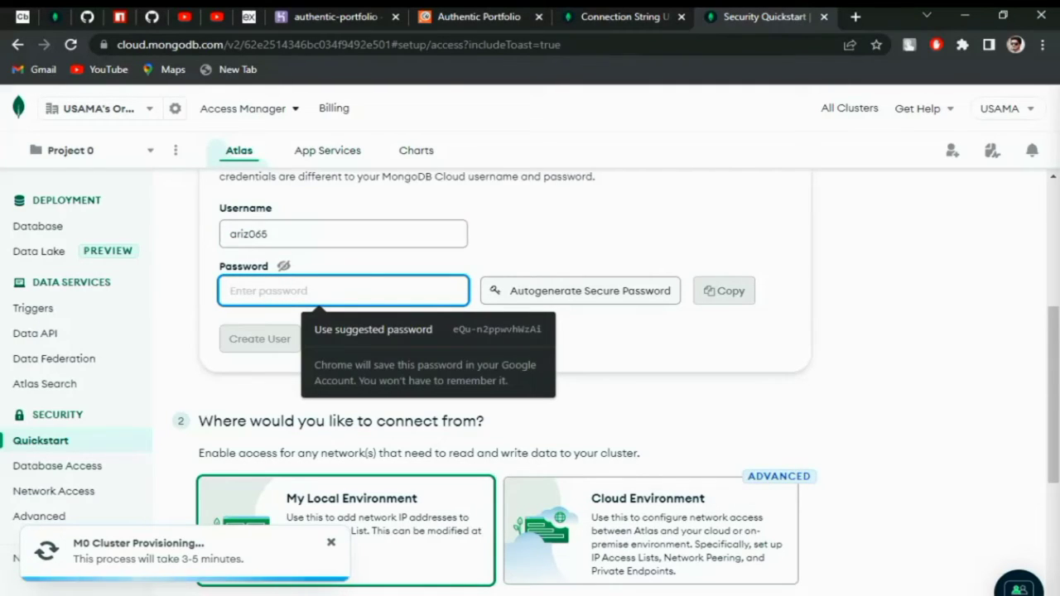
type("abcdefg")
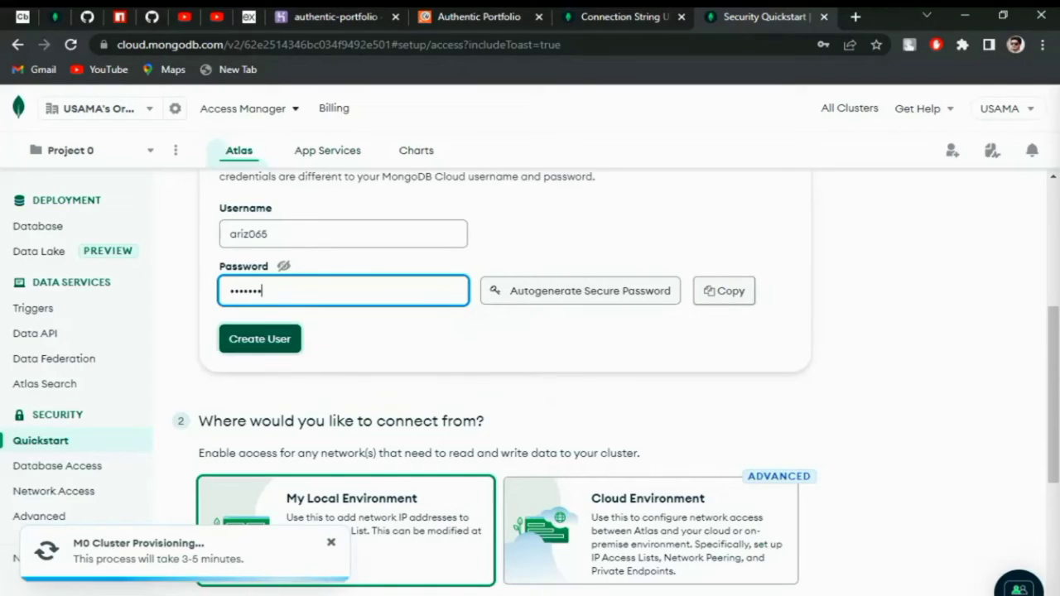
key("Return")
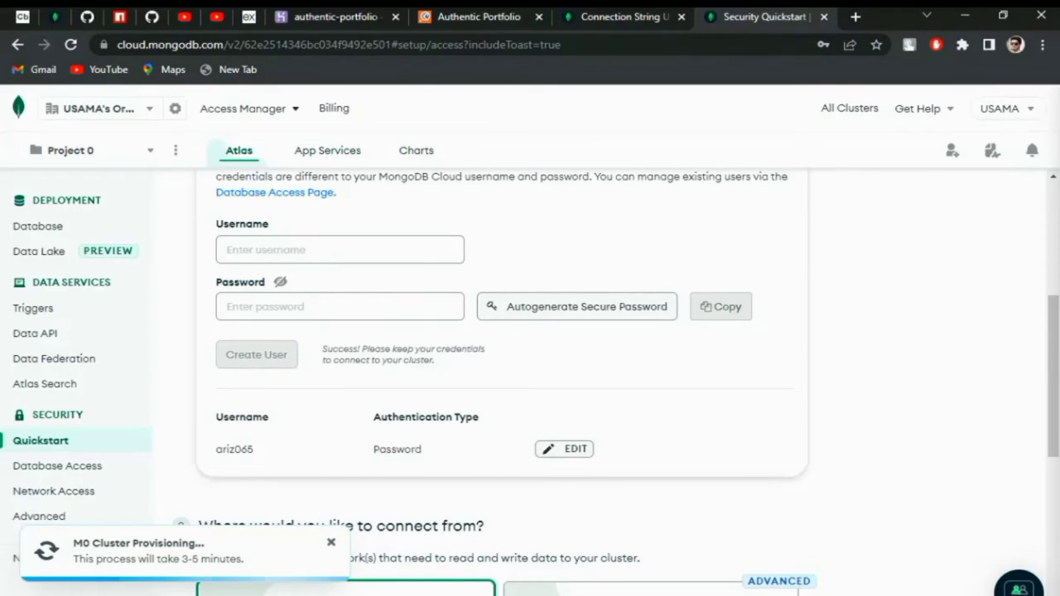
- Add this computer's current IP address to the Atlas access list
scroll(531, 381, "down", 5)
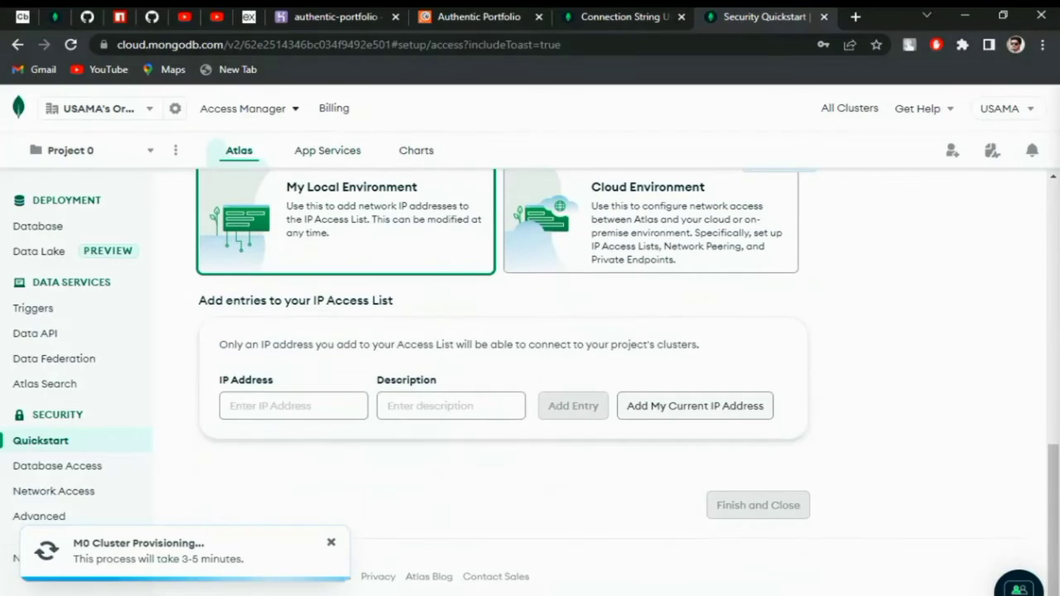
scroll(530, 373, "up", 2)
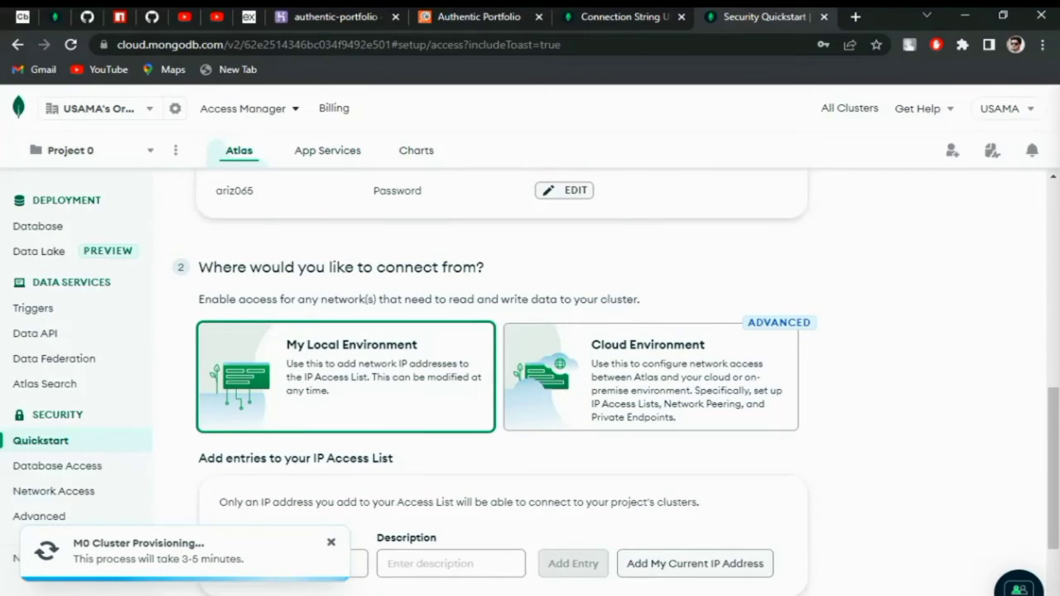
scroll(530, 381, "down", 2)
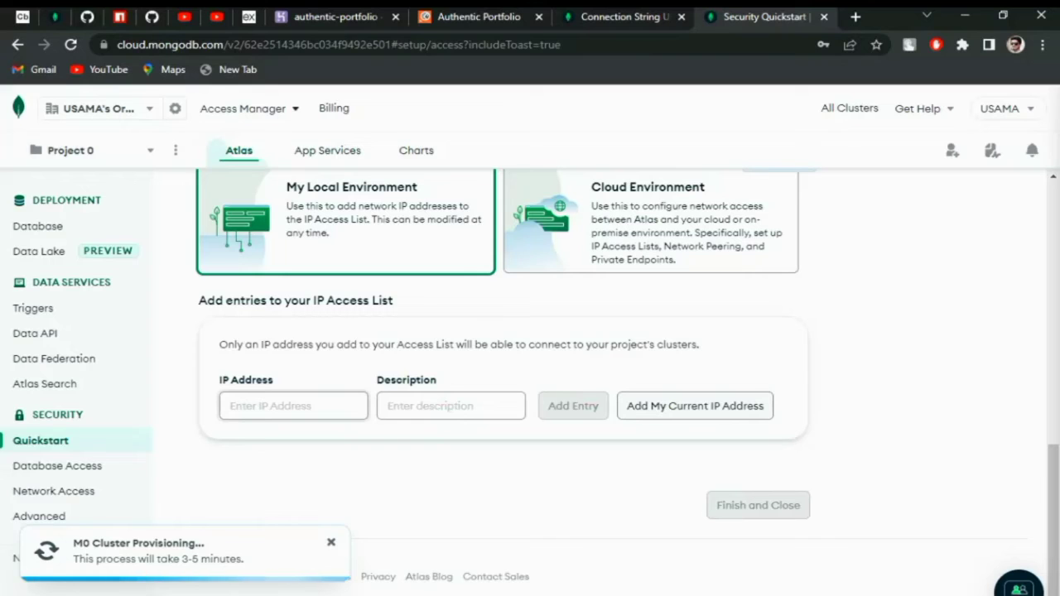
left_click(452, 406)
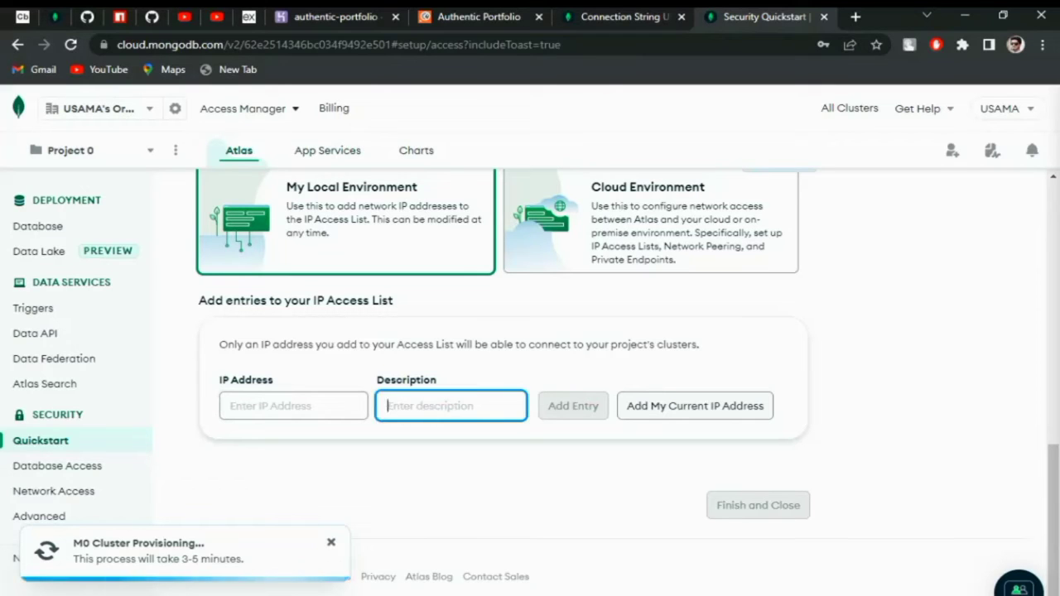
left_click(695, 406)
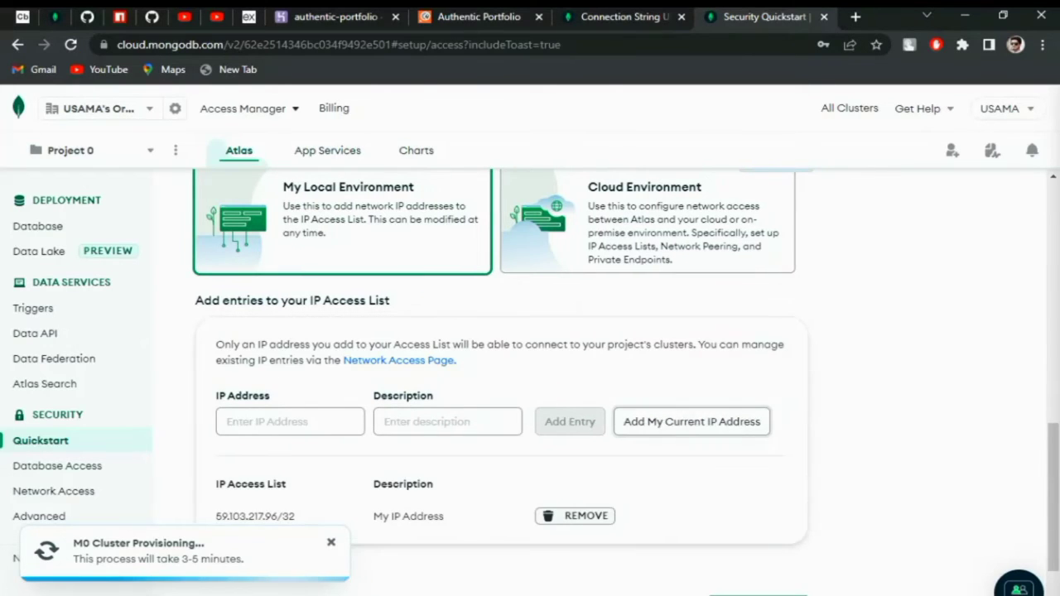
- Finish the security quickstart and go to the Databases page
scroll(530, 381, "down", 2)
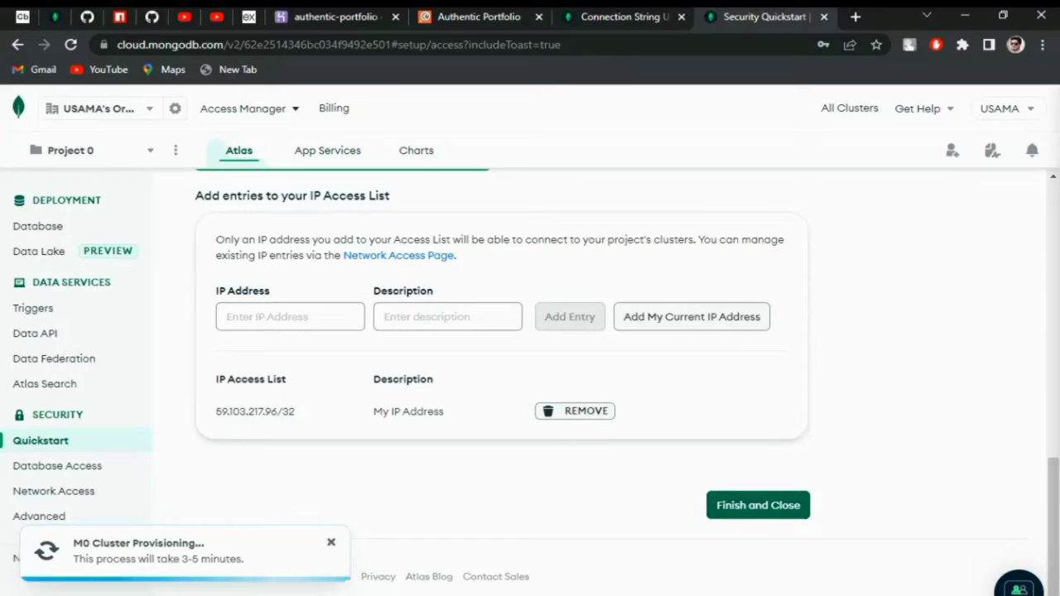
scroll(530, 381, "up", 8)
scroll(530, 381, "down", 8)
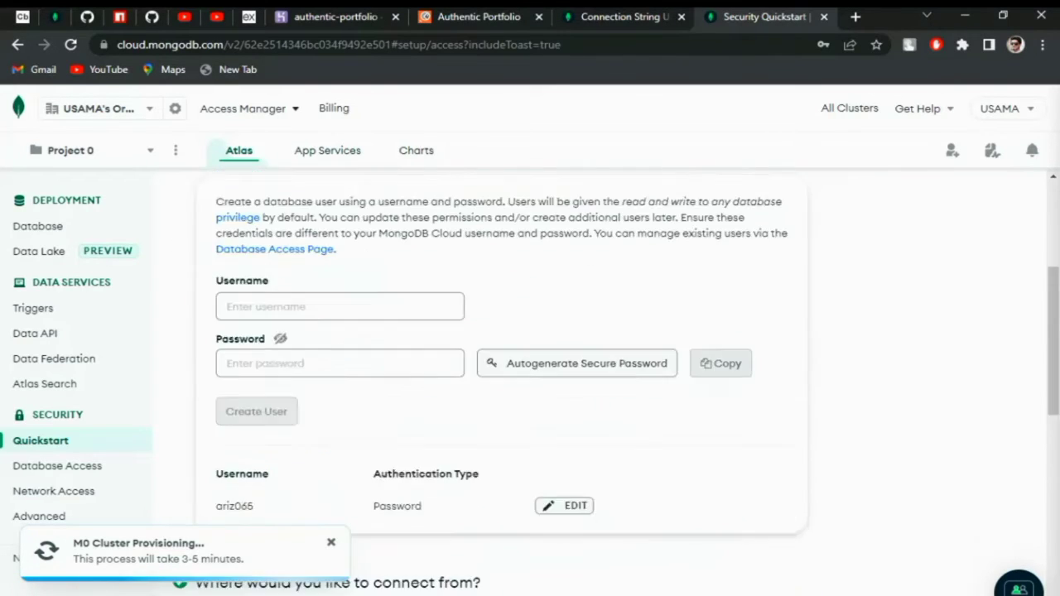
left_click(758, 505)
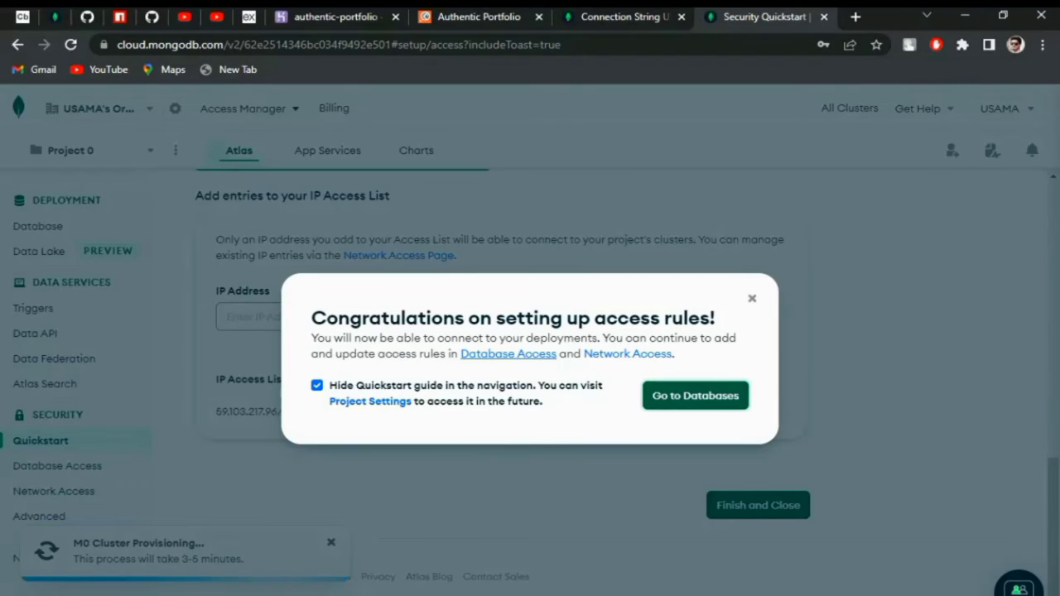
left_click(696, 396)
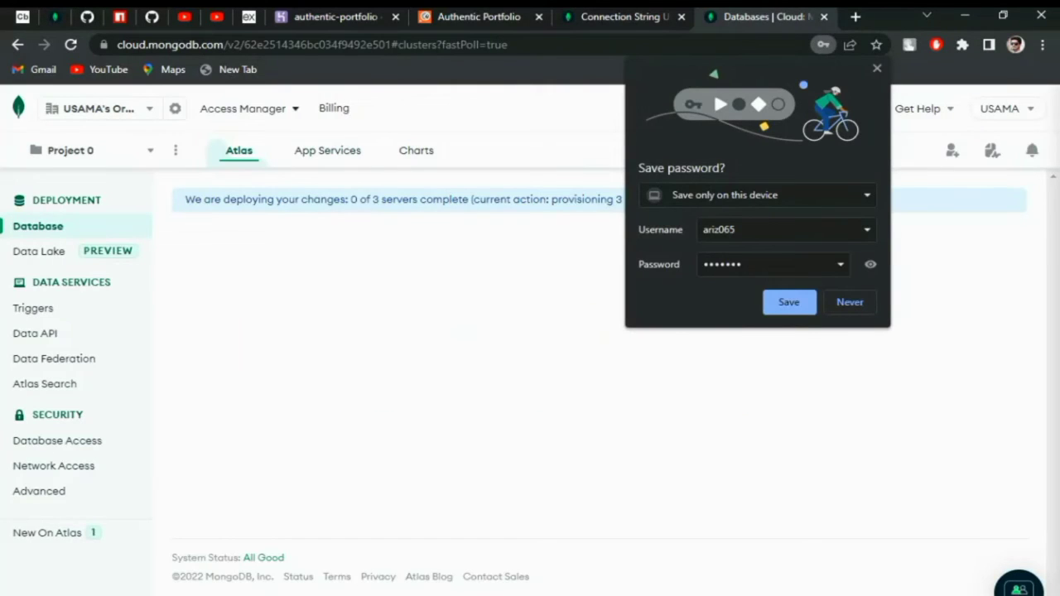
- Dismiss Chrome's offer to save the password
left_click(789, 301)
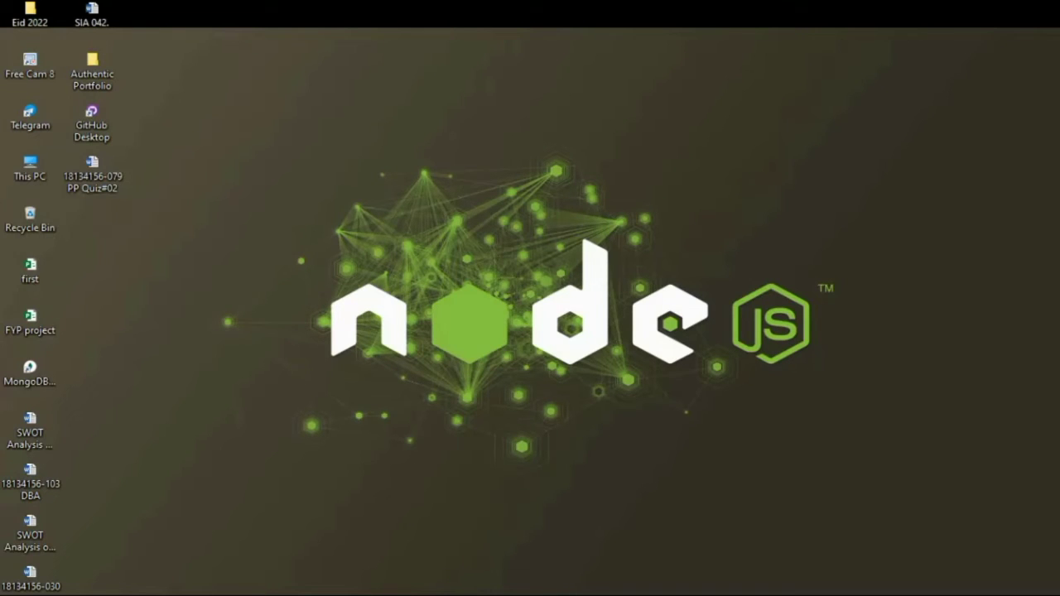
- Connect MongoDB Compass to cluster0.ajmez0k.mongodb.net using the pasted connection string
left_click(257, 539)
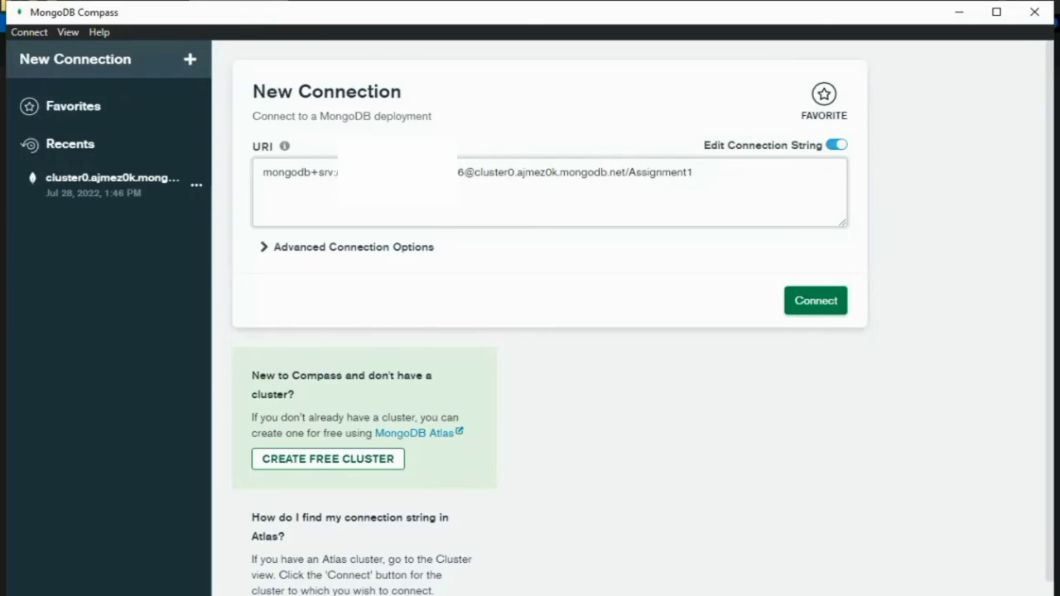
left_click(816, 301)
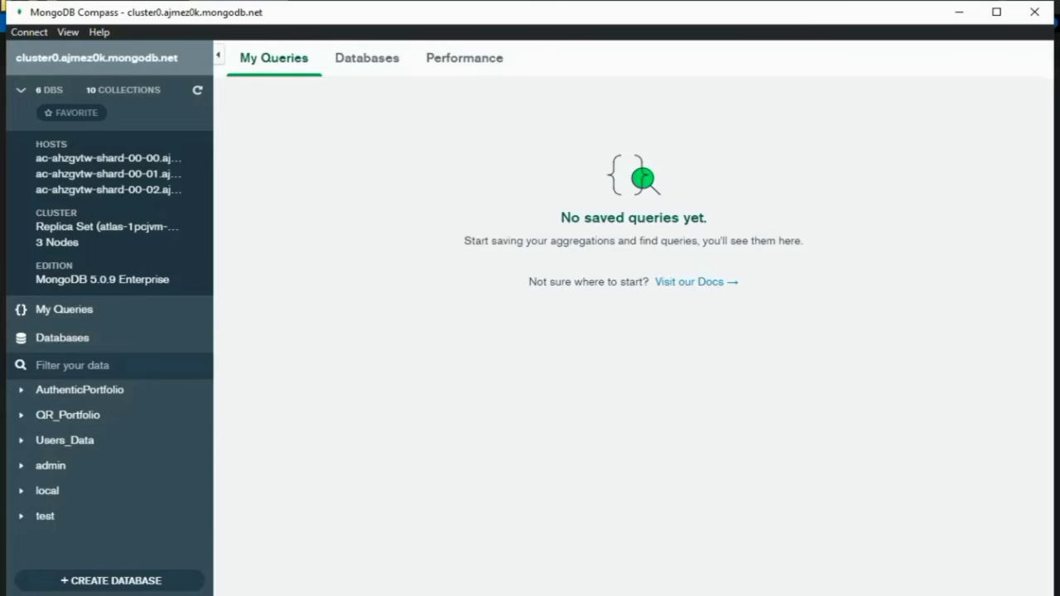
- Create database My_First_DataBase with a collection named First Collection
left_click(111, 581)
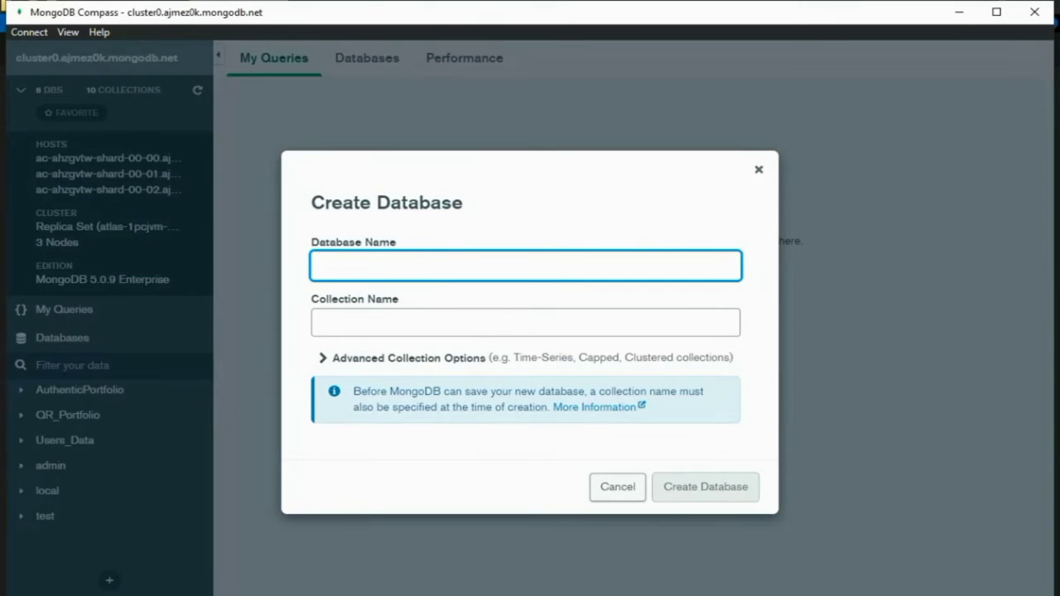
type("My First")
key("Left")
key("Left")
key("Left")
key("Left")
key("Left")
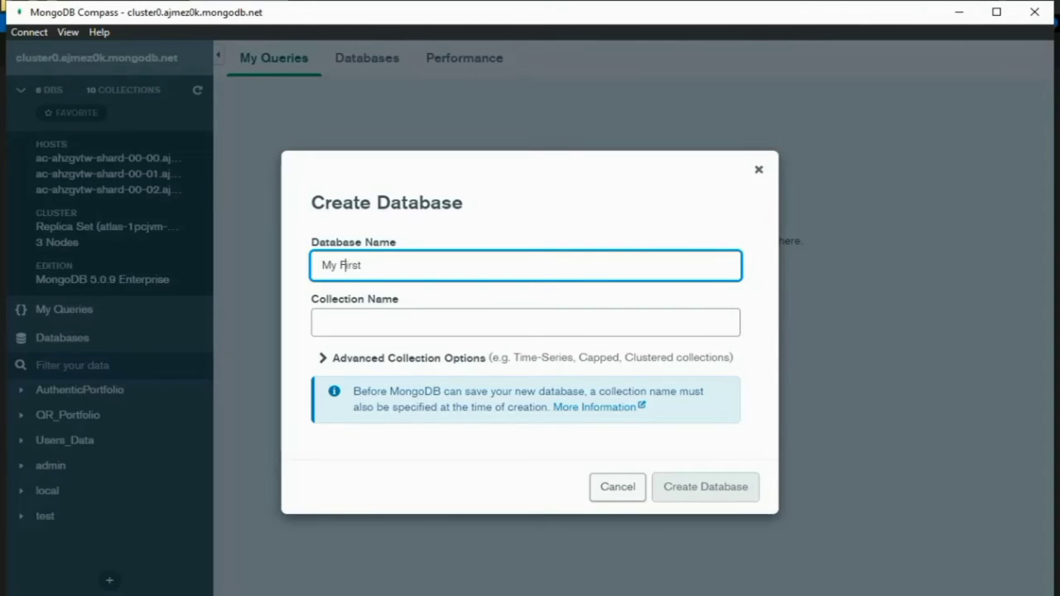
key("BackSpace")
type("_")
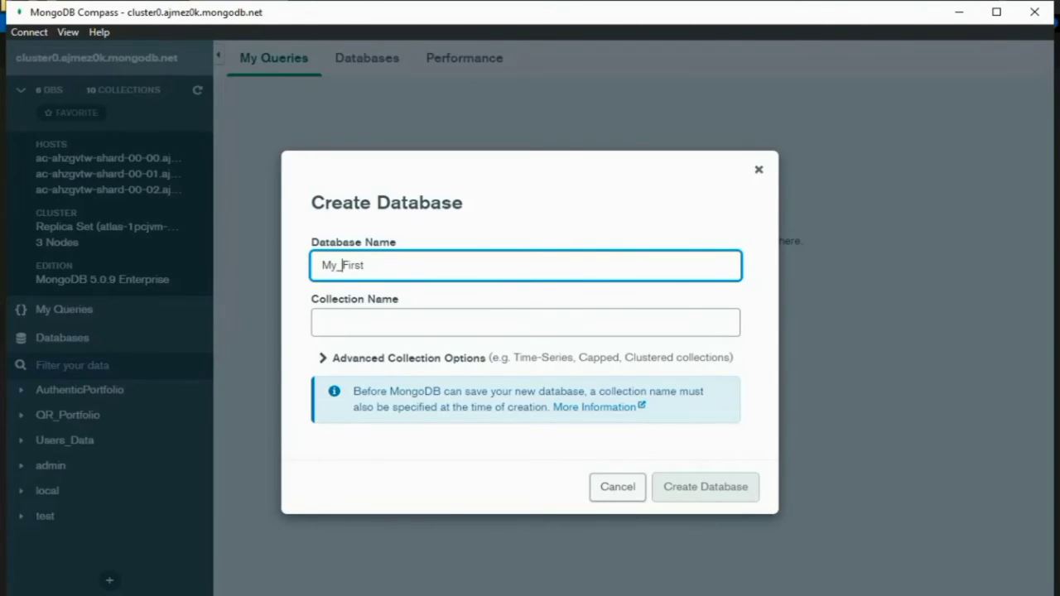
left_click(365, 265)
type("_DataBase")
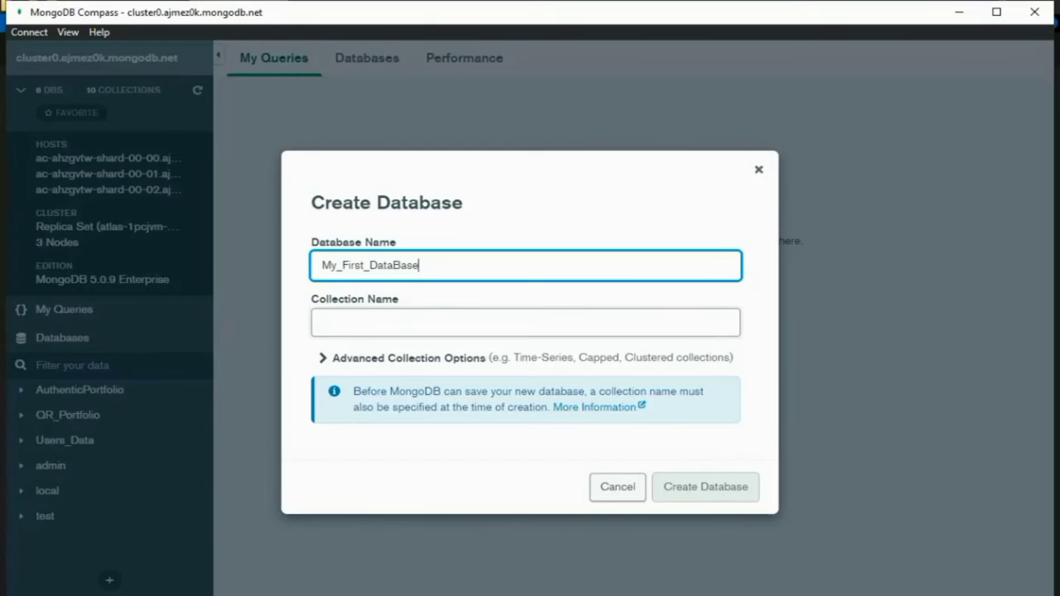
left_click(525, 322)
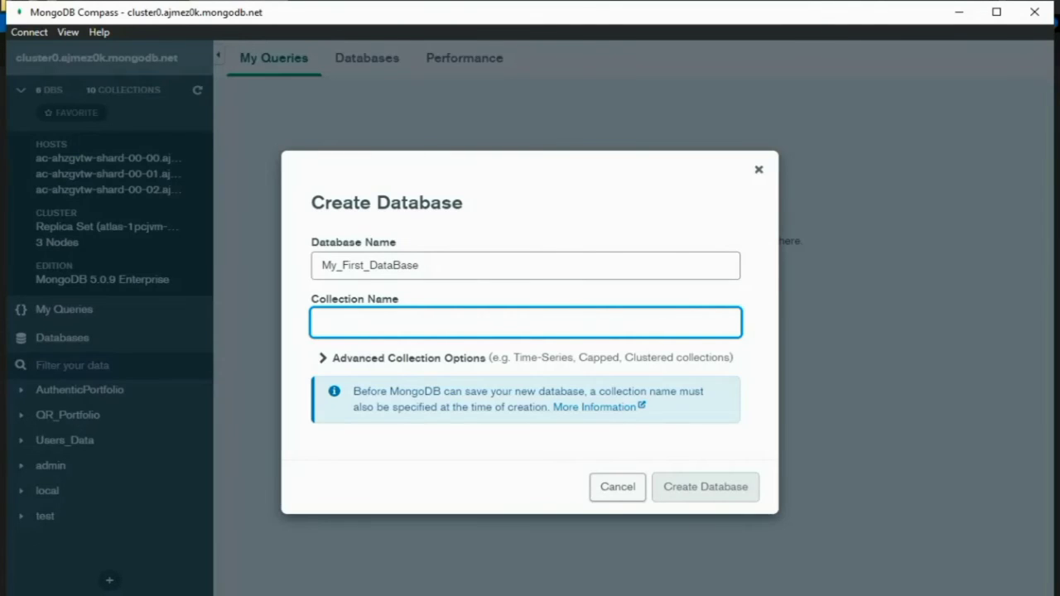
type("F")
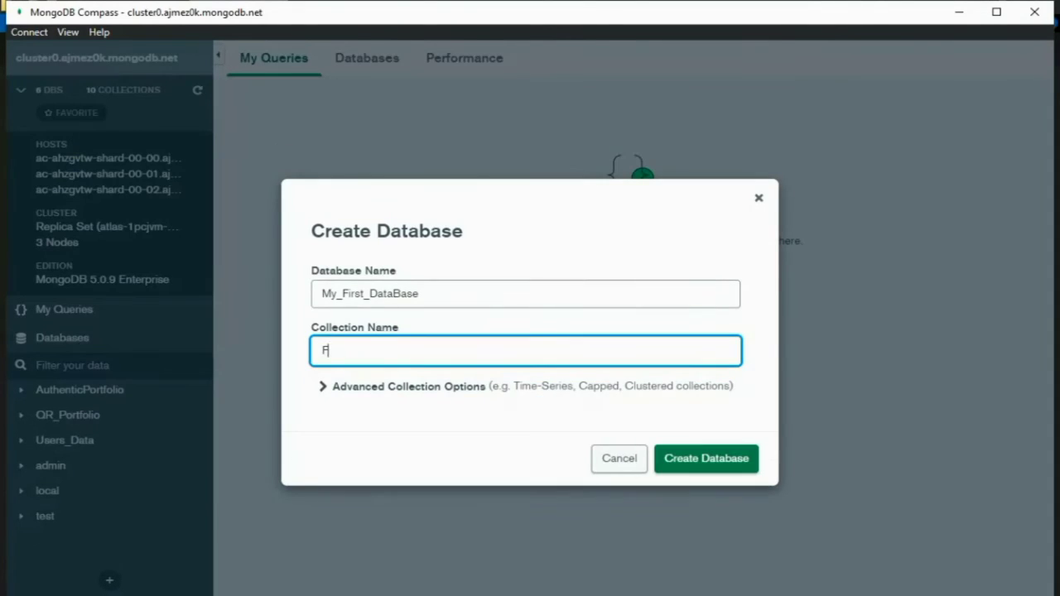
type("irst Collection")
left_click(706, 458)
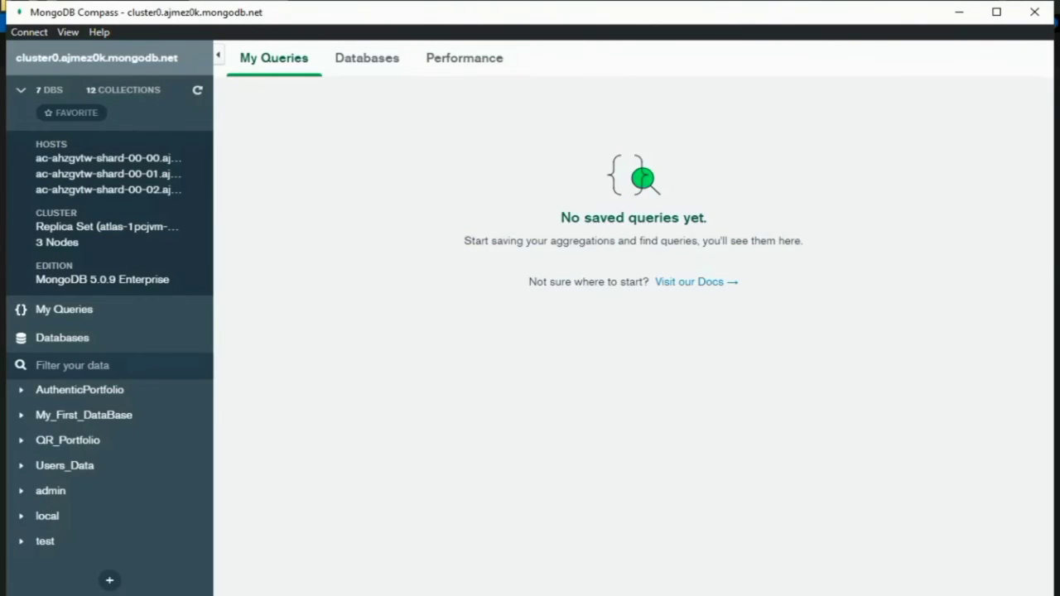
- Show My_First_DataBase's collections list, cancelling an accidental Create Collection dialog
left_click(83, 415)
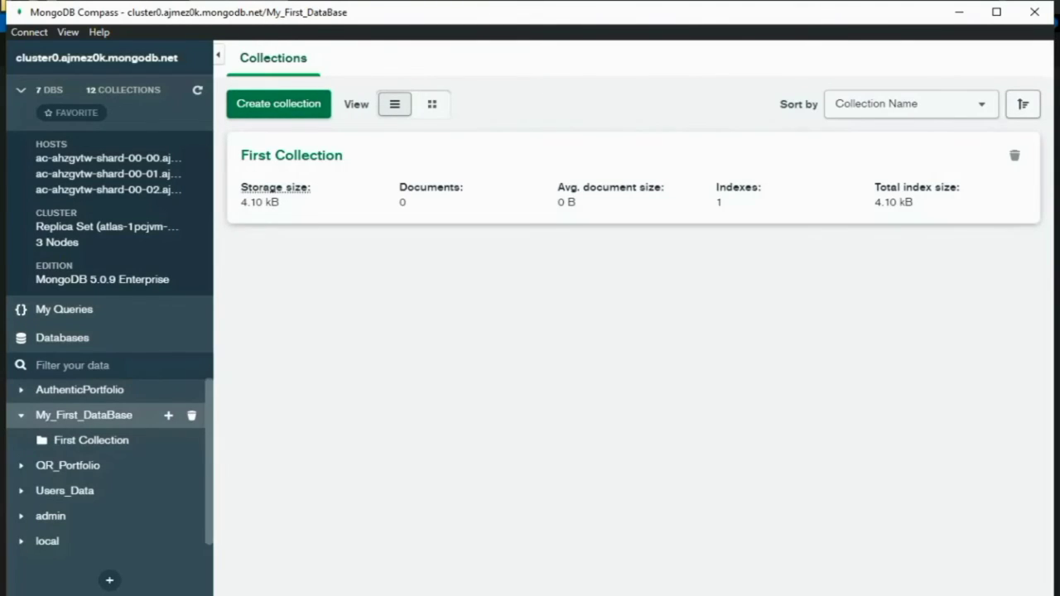
left_click(268, 105)
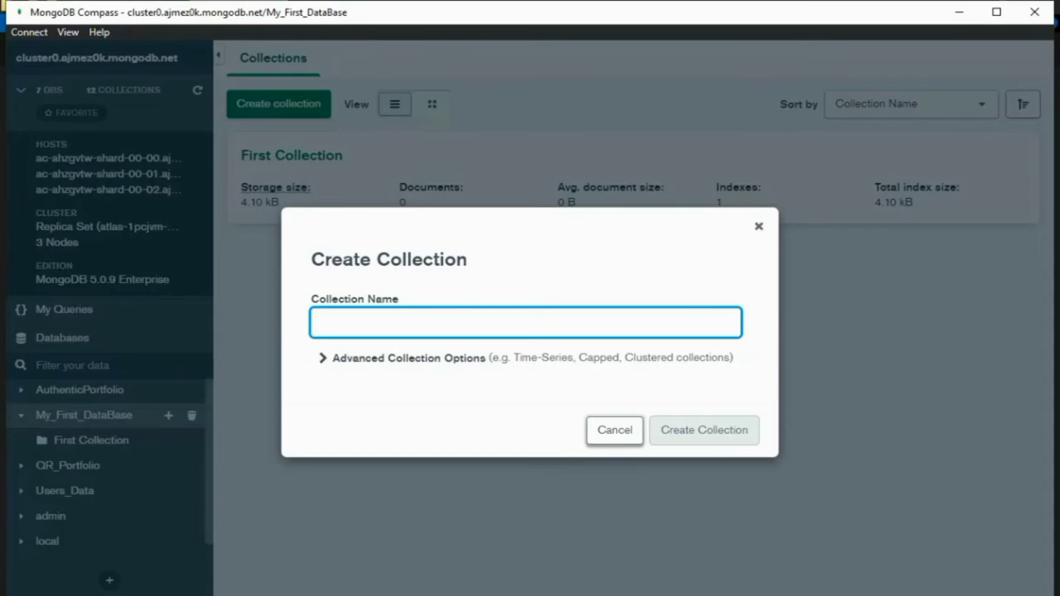
key("Escape")
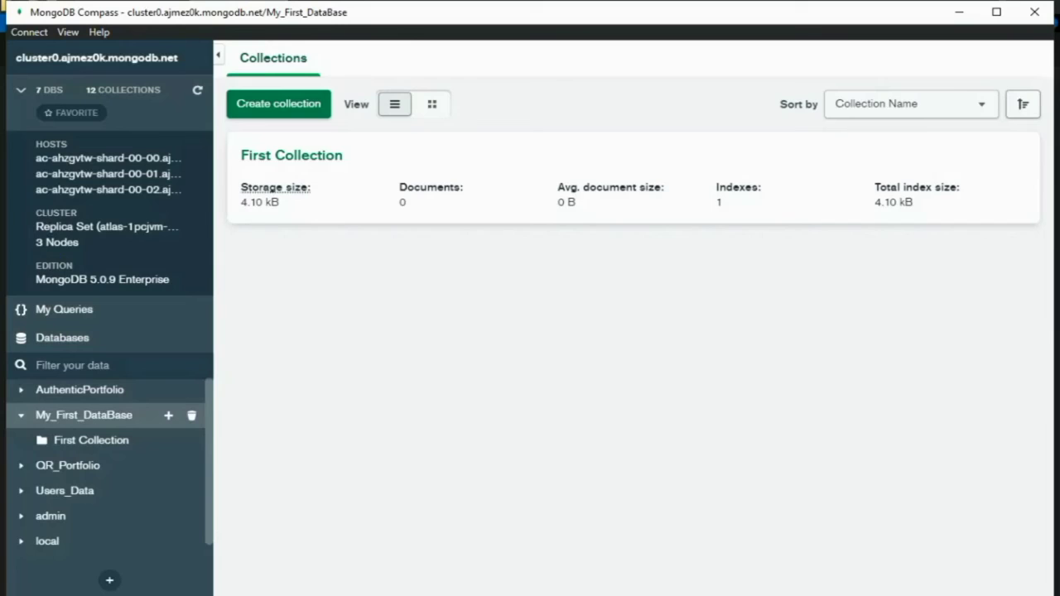
left_click(92, 440)
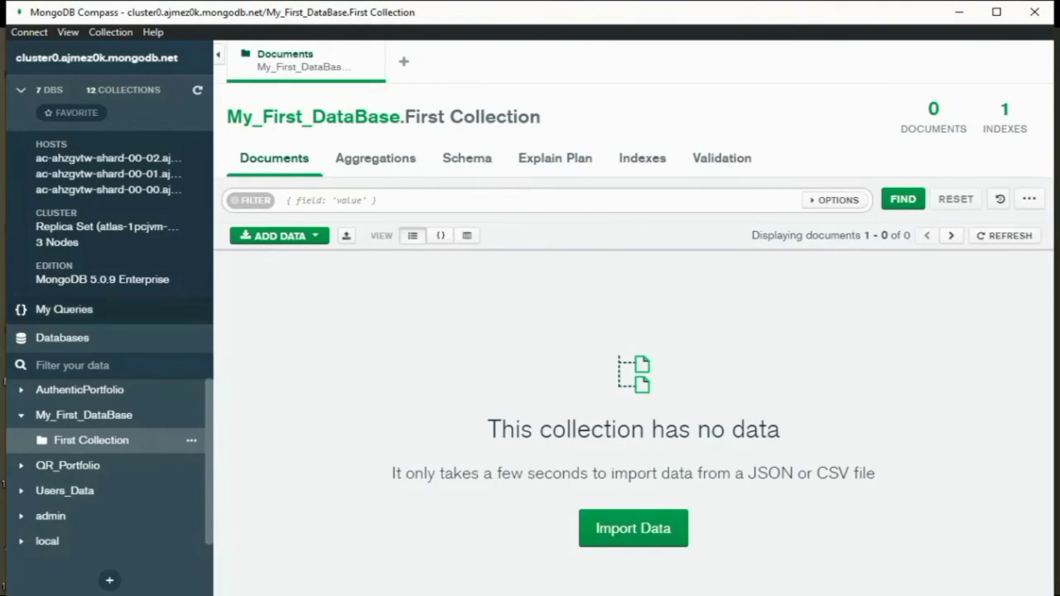
left_click(84, 415)
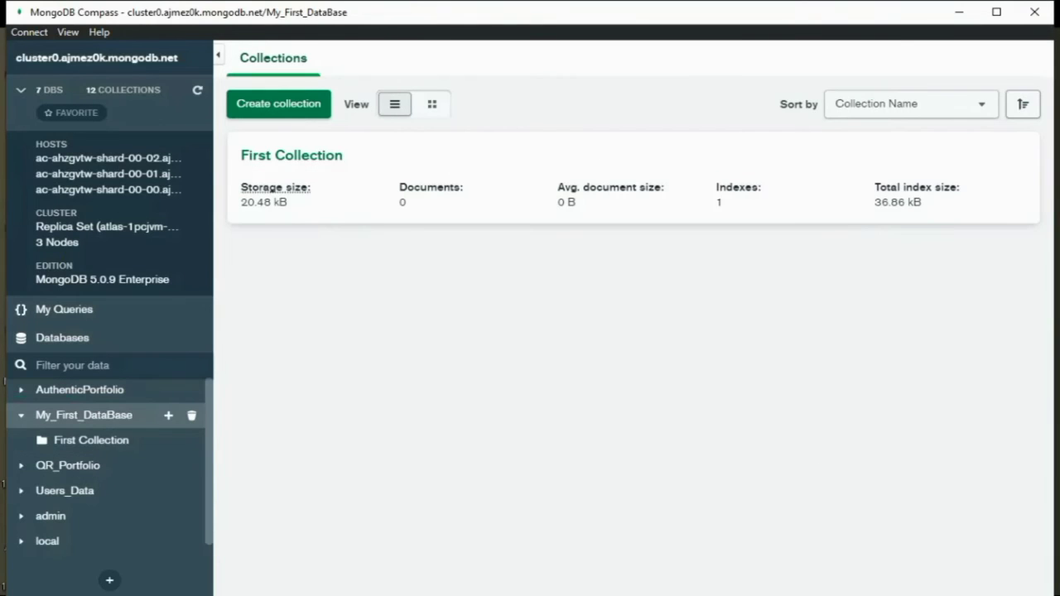
- Add a data_test collection, then view First Collection's empty documents
left_click(278, 104)
type("data")
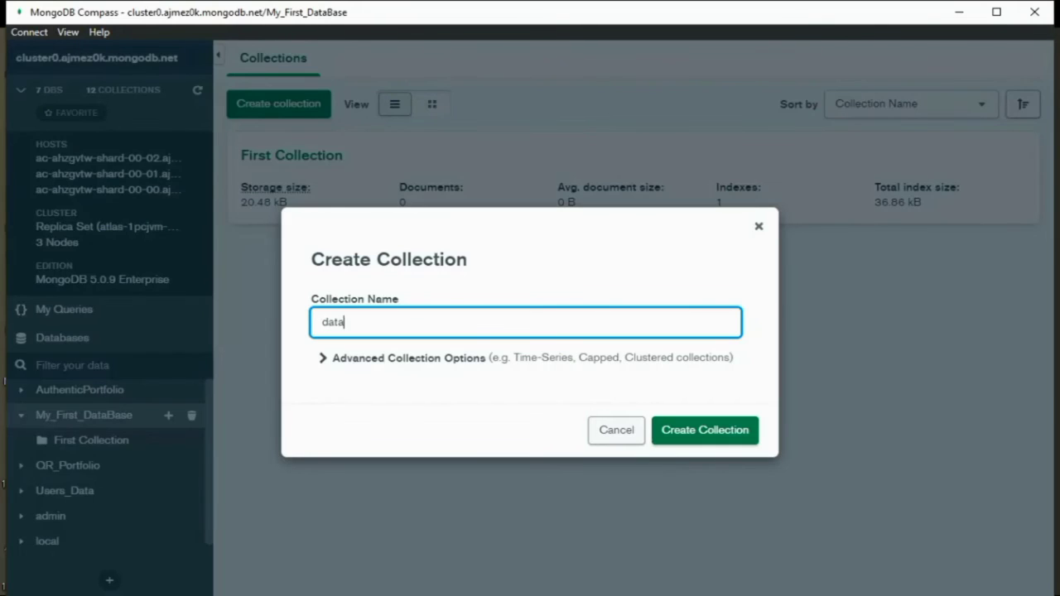
type("_test")
left_click(705, 430)
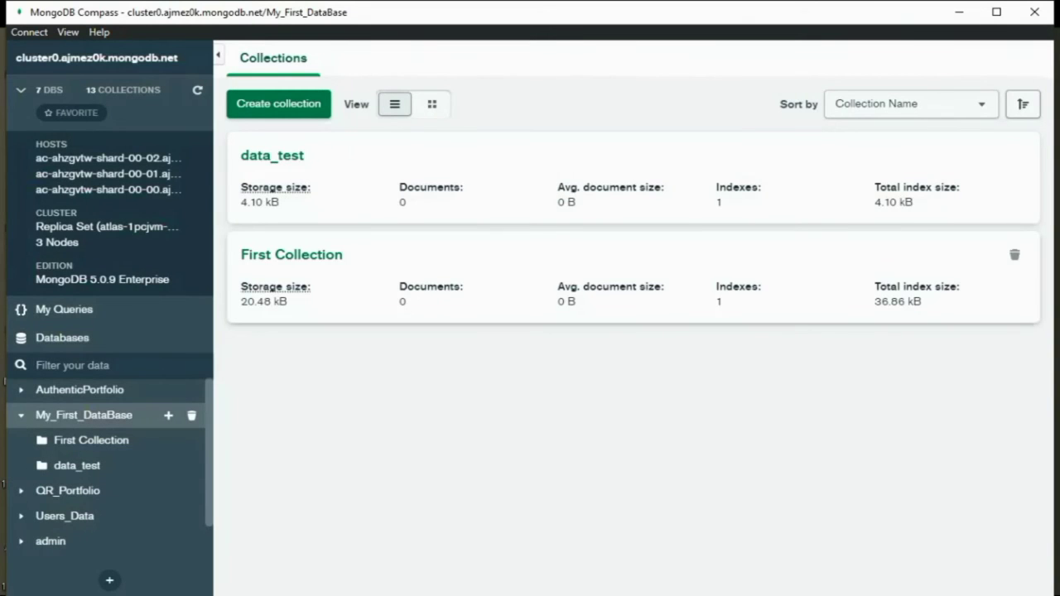
left_click(91, 440)
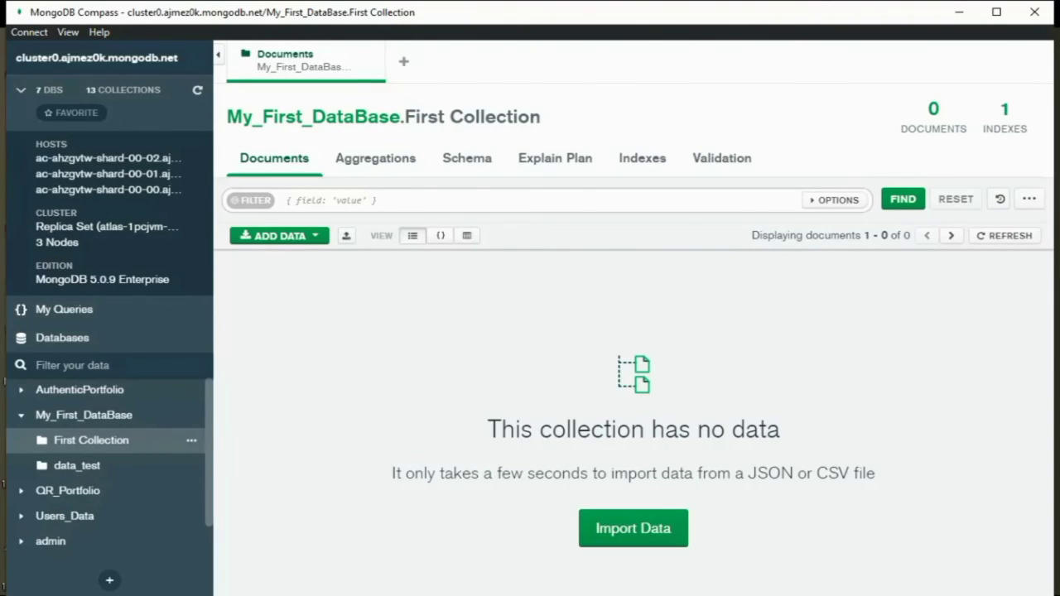
- Insert a new template document into the data_test collection via ADD DATA > Insert Document
left_click(77, 466)
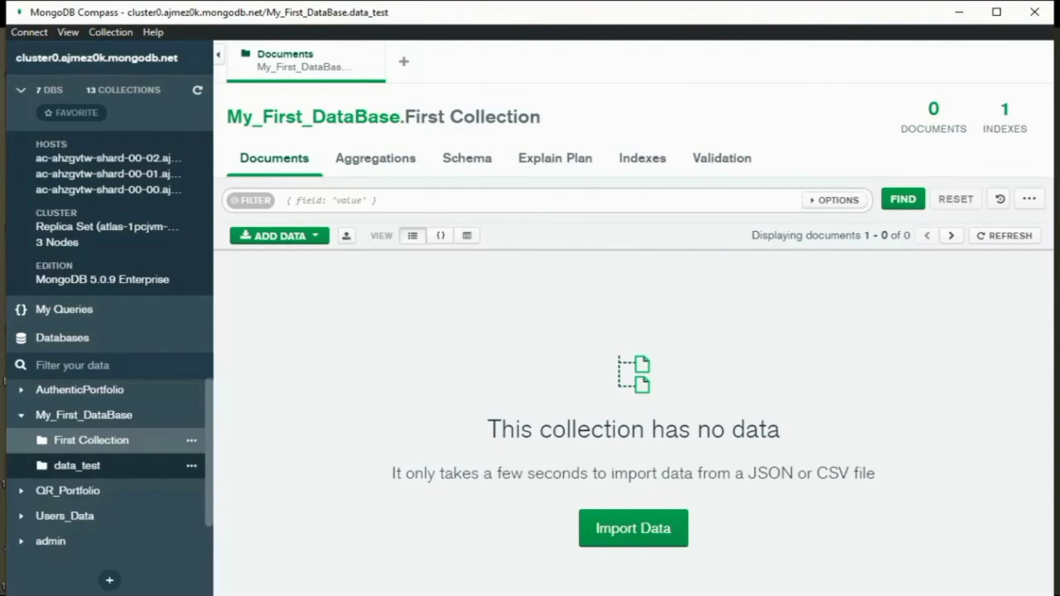
left_click(279, 236)
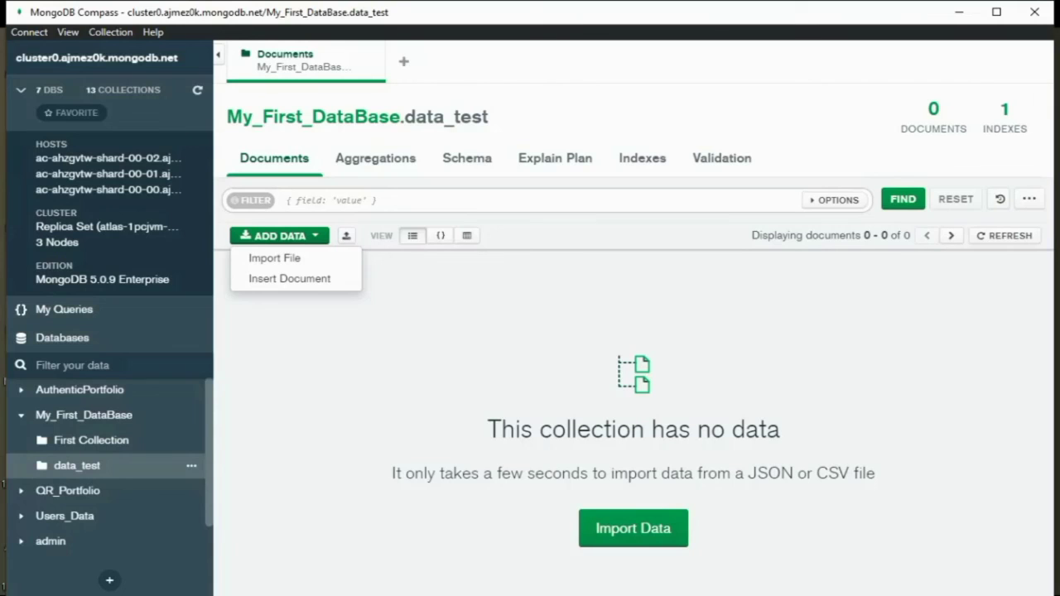
left_click(289, 279)
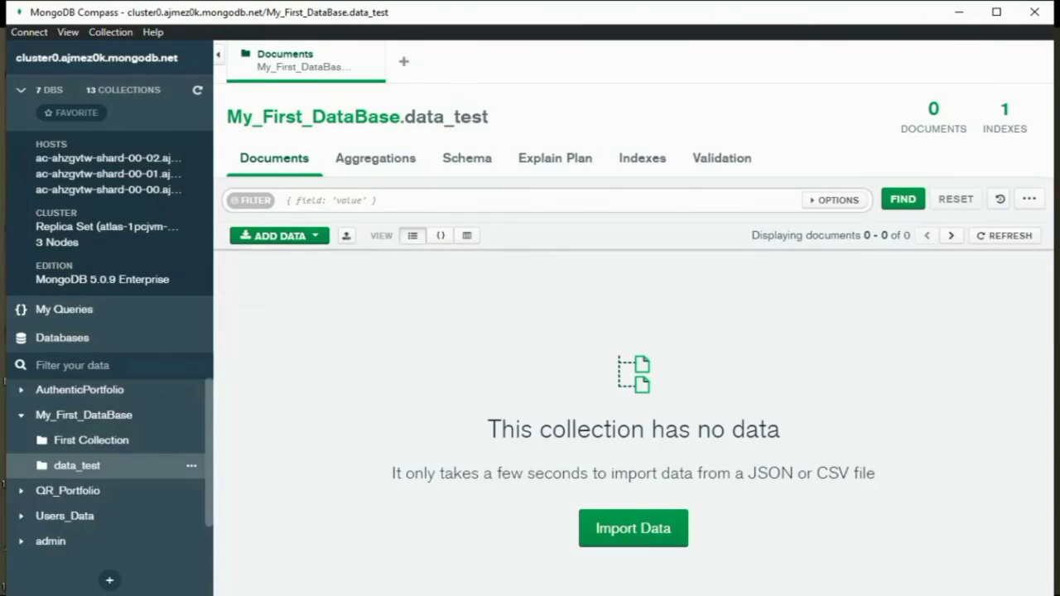
left_click(735, 533)
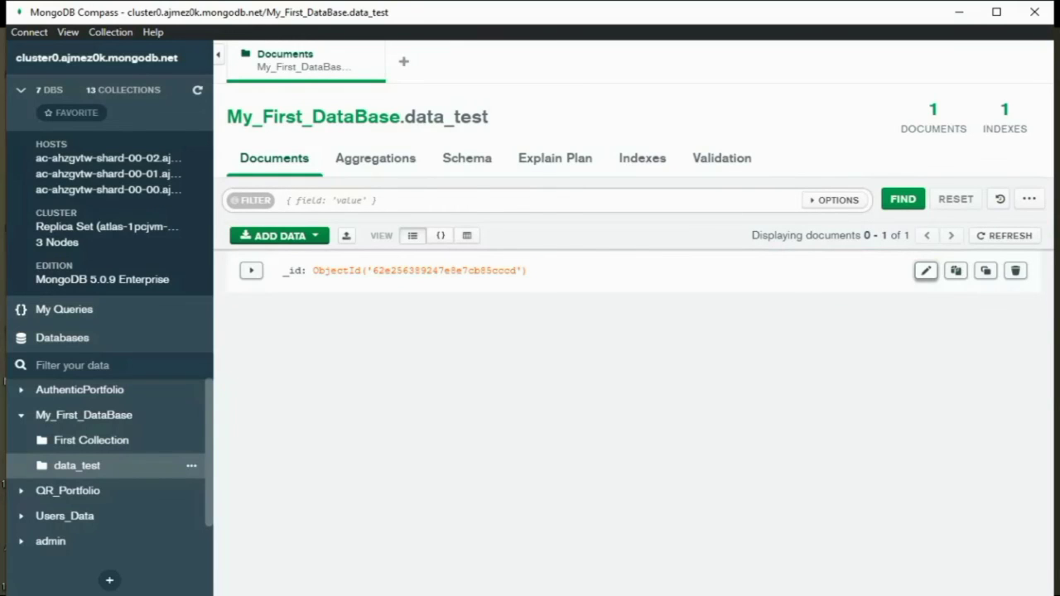
- Edit the new document to add a 'name' field holding the student's name, and save it
left_click(926, 270)
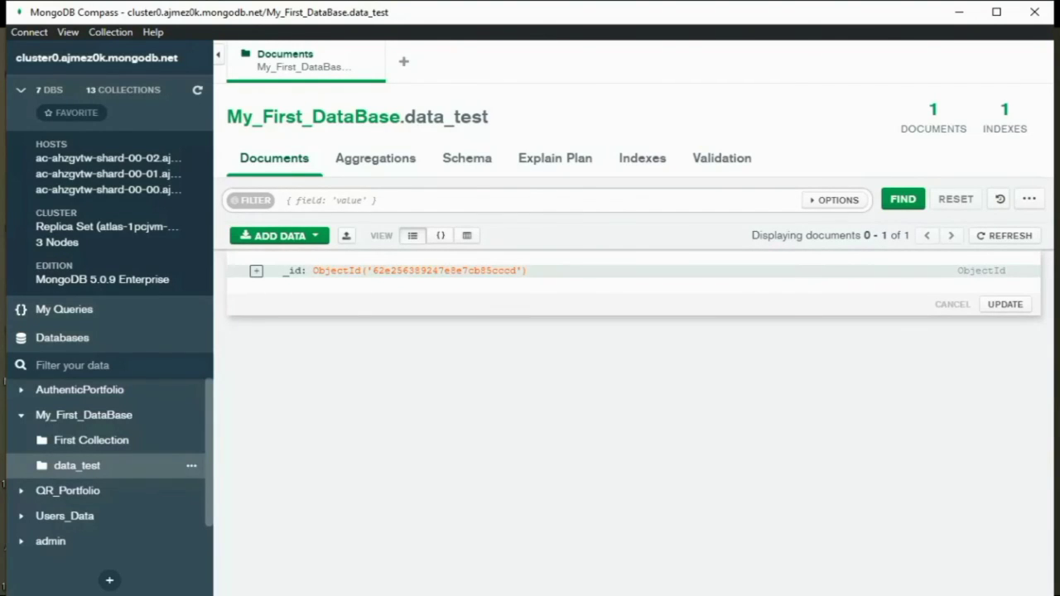
left_click(256, 270)
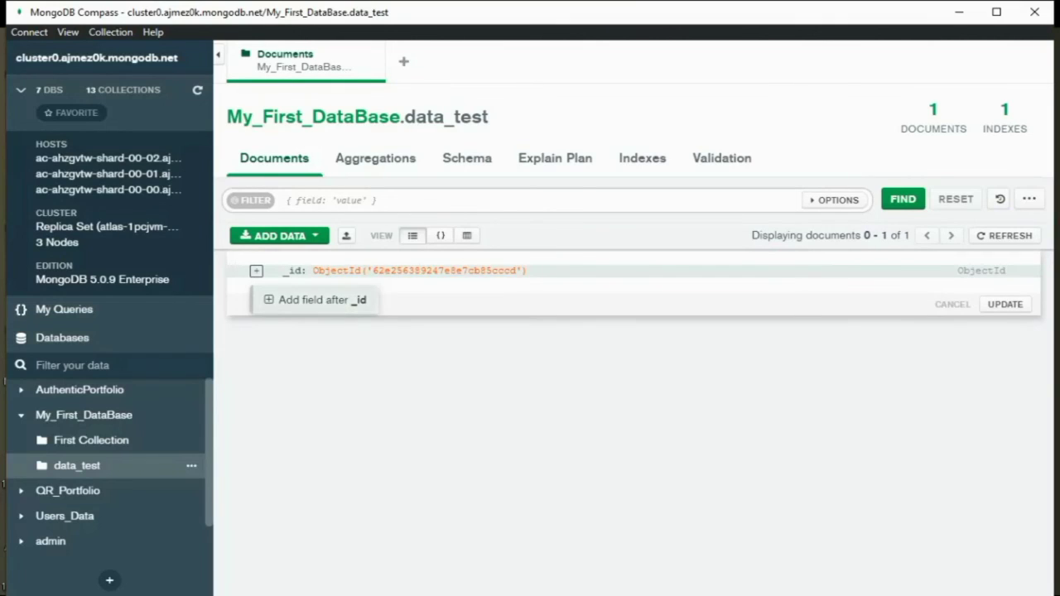
left_click(315, 300)
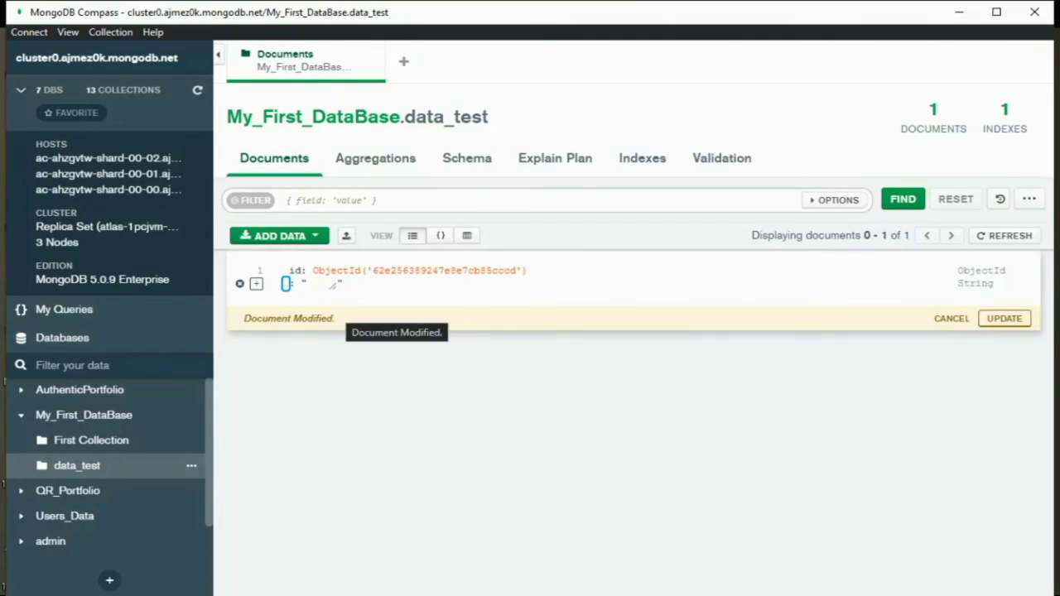
type("name")
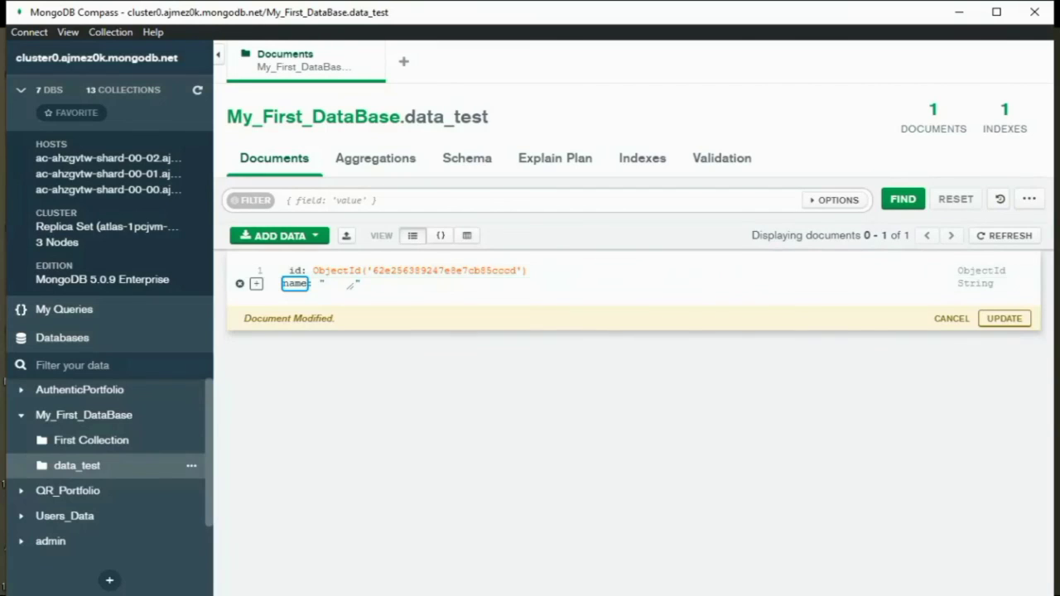
key("Tab")
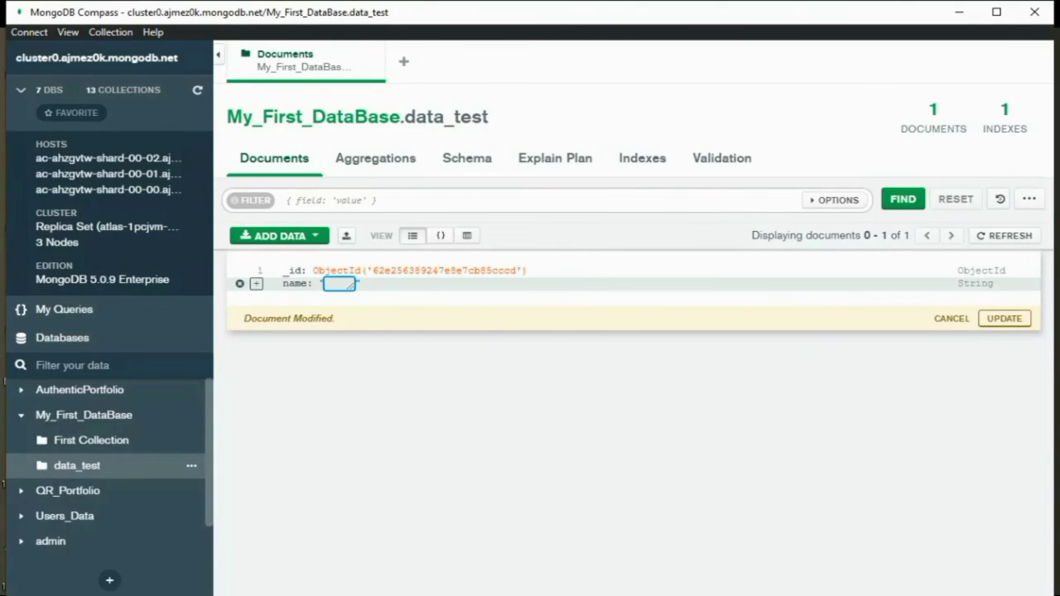
type("usama")
left_click(1005, 318)
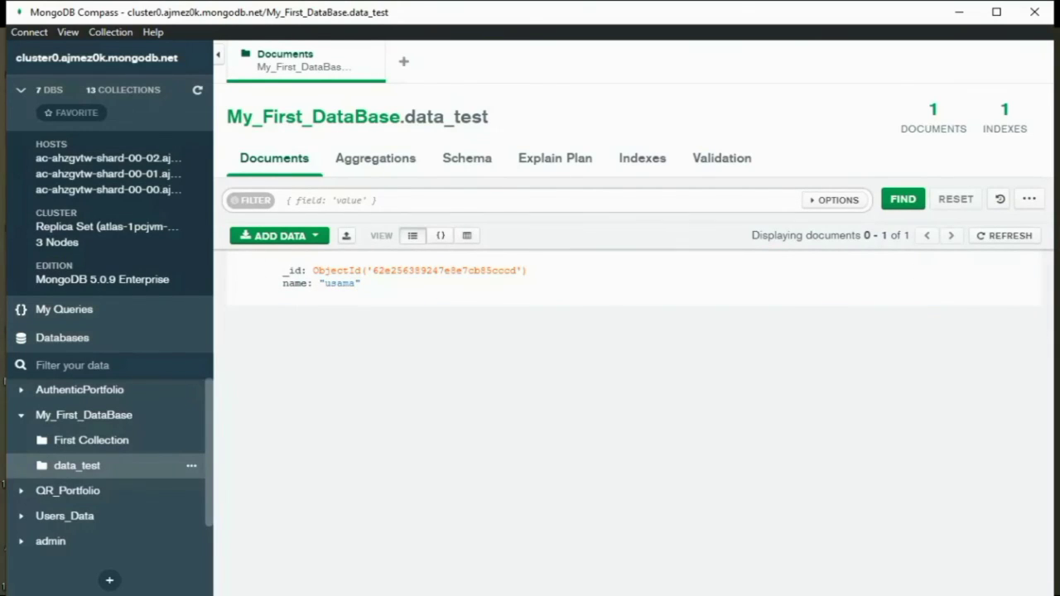
- Insert another template document into data_test
left_click(280, 235)
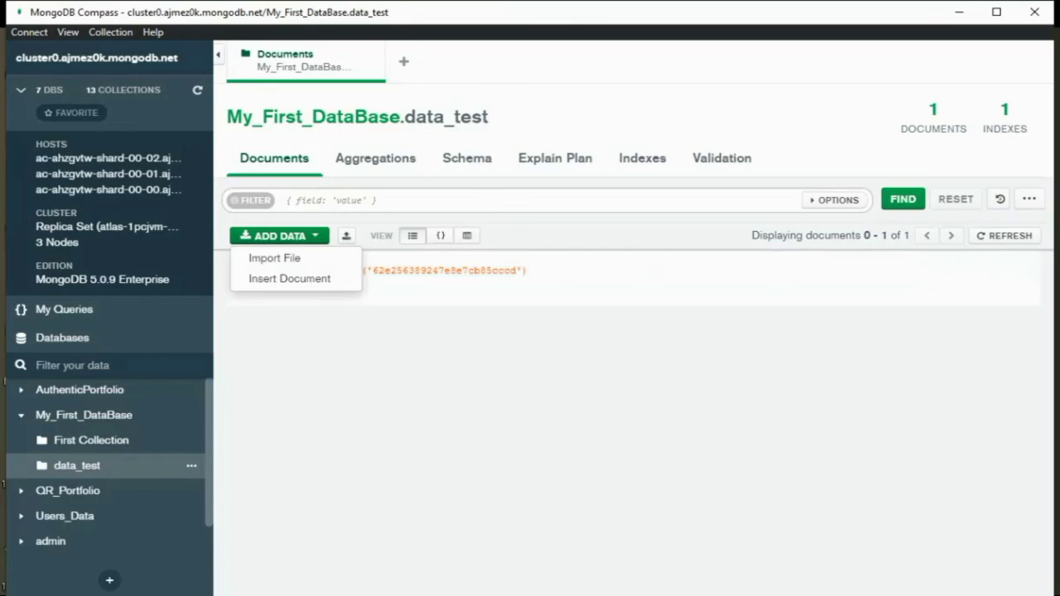
left_click(289, 279)
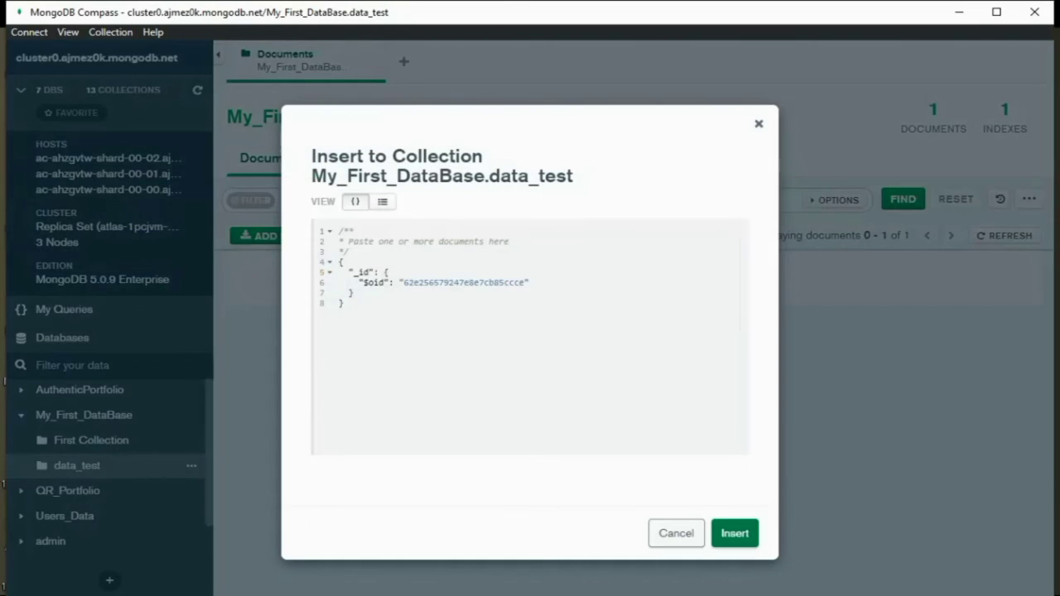
left_click(735, 534)
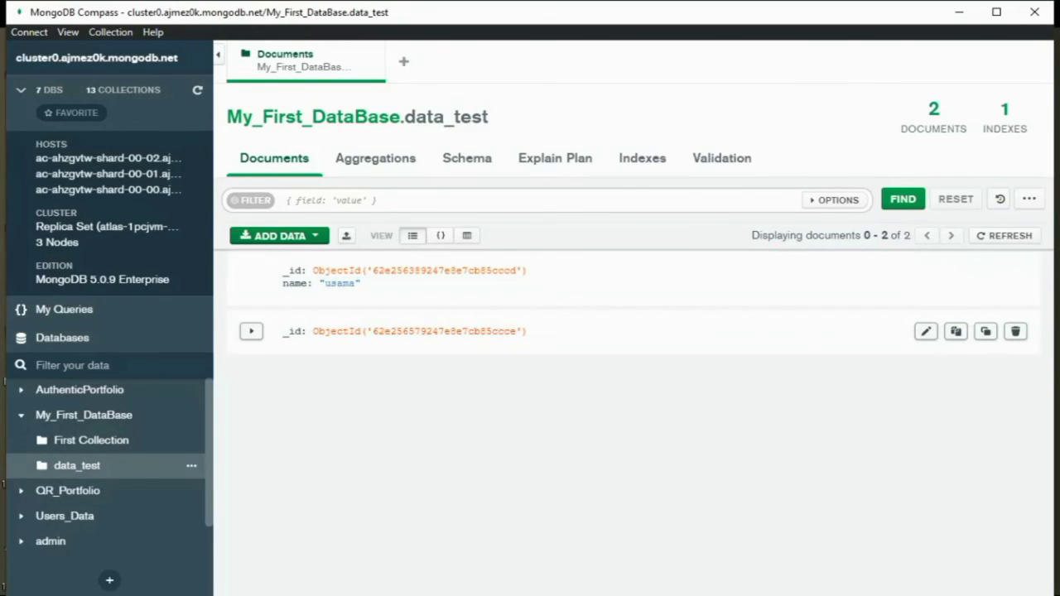
- Edit the second document and add a 'name' field holding a student's name
left_click(925, 332)
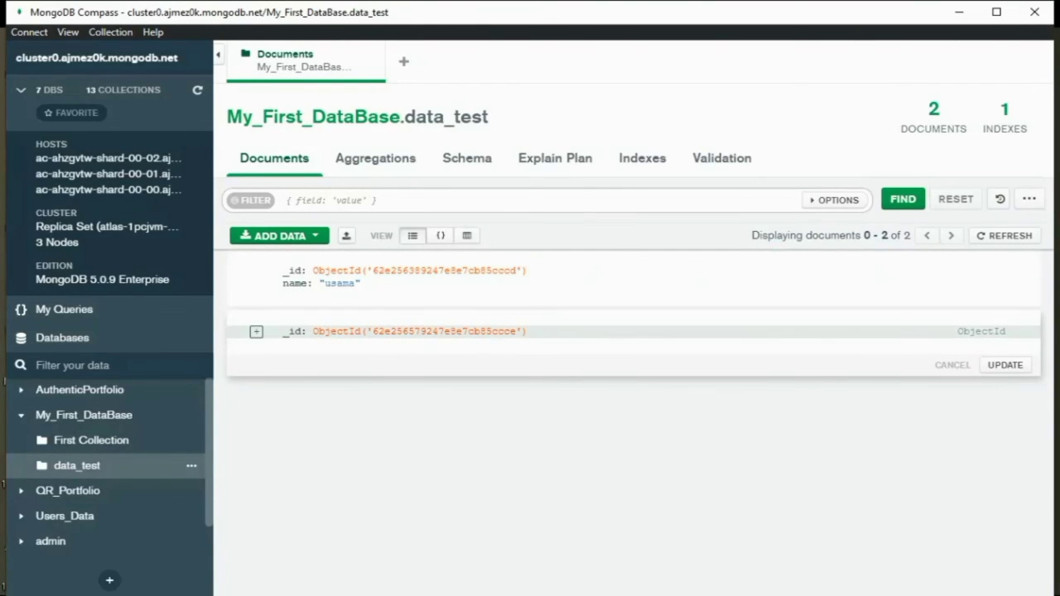
left_click(256, 332)
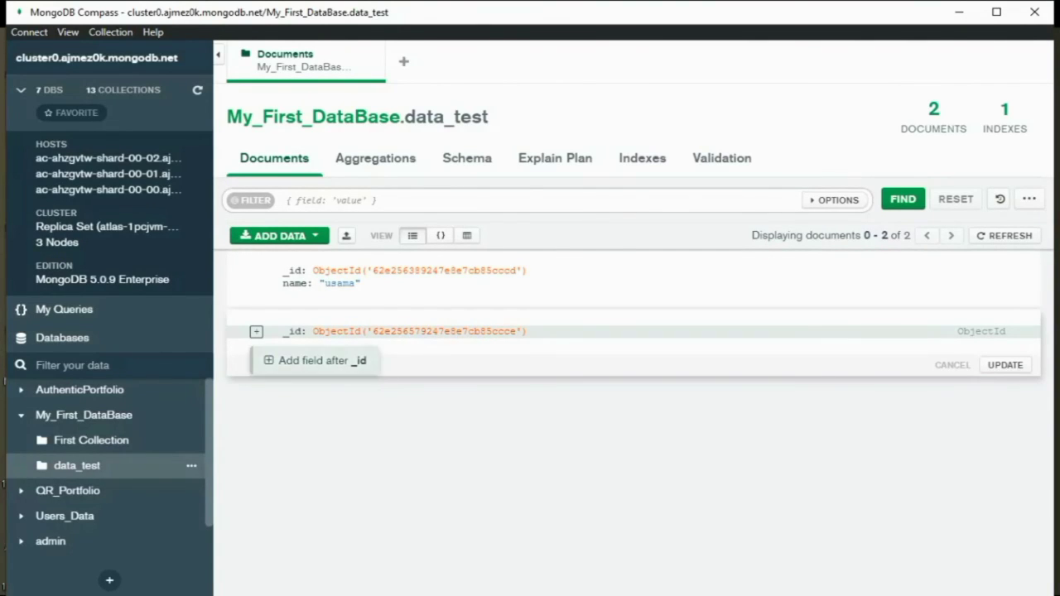
left_click(315, 359)
type("na")
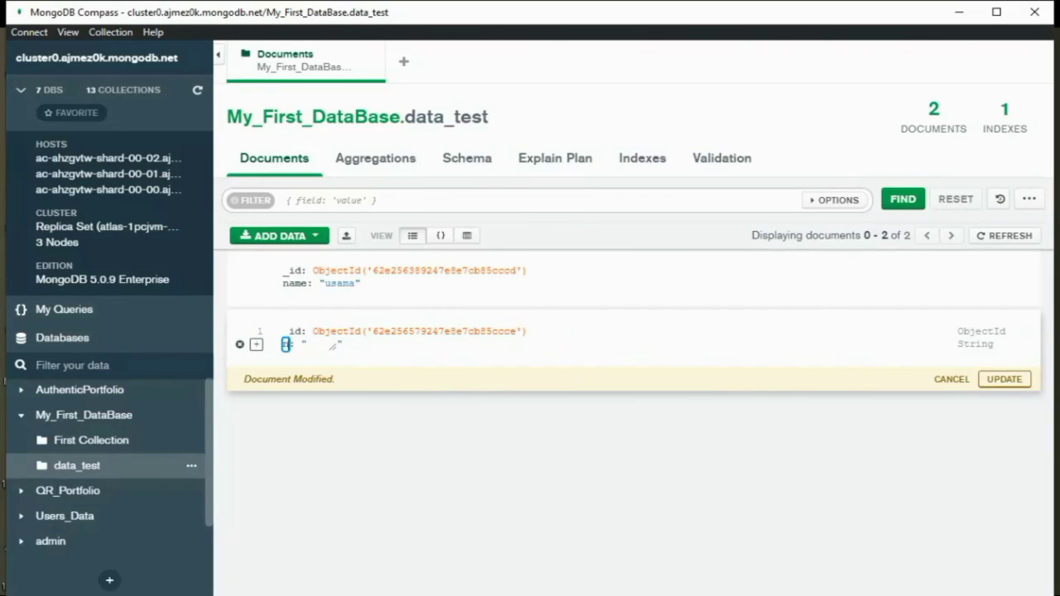
type("me")
left_click(350, 345)
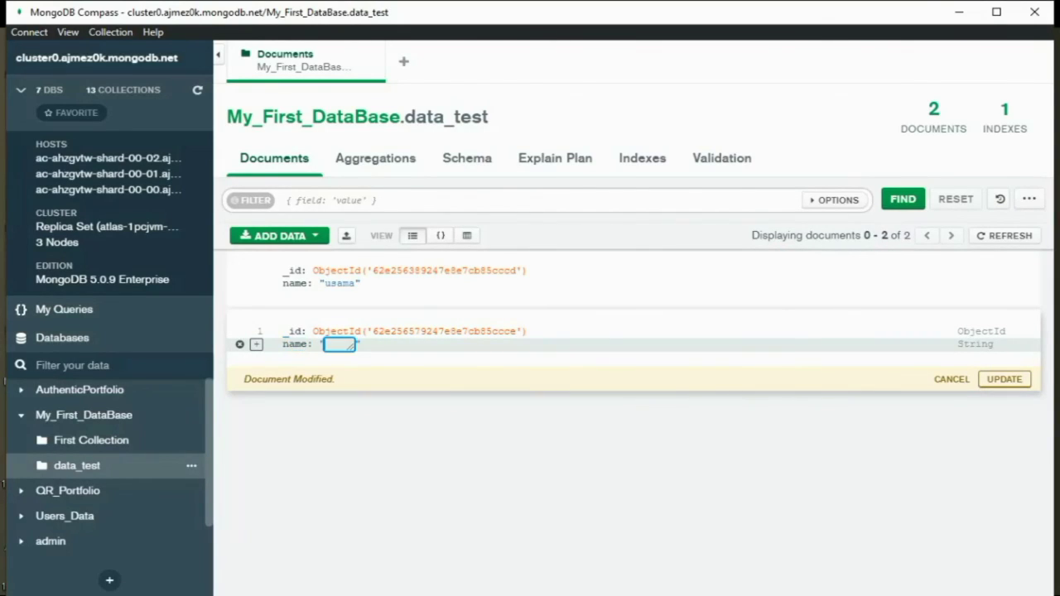
type("aris")
- Add a 'rollno' field with value 06 to the second document and save it
left_click(256, 332)
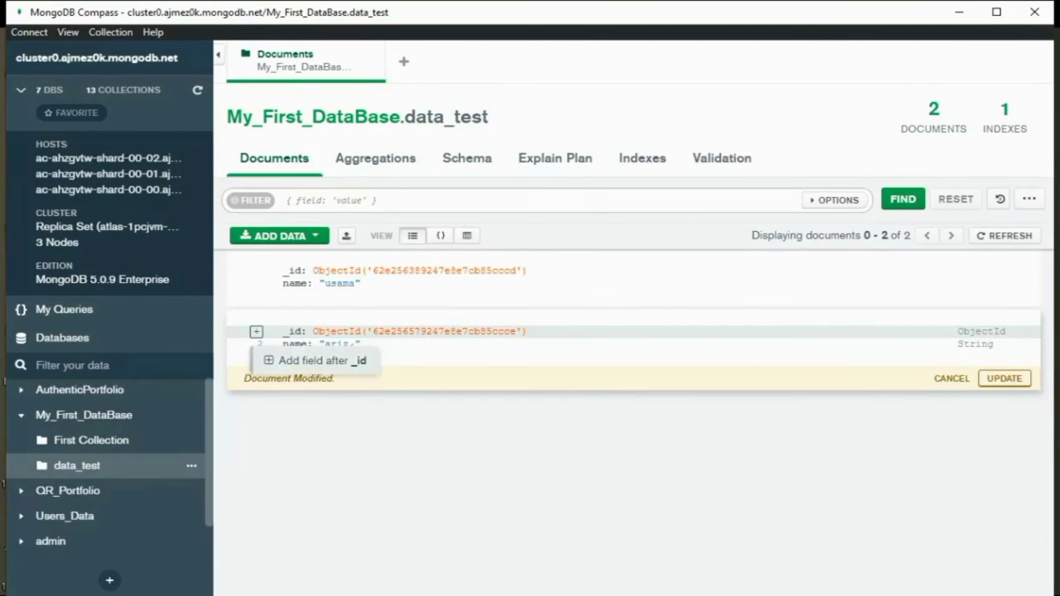
left_click(307, 359)
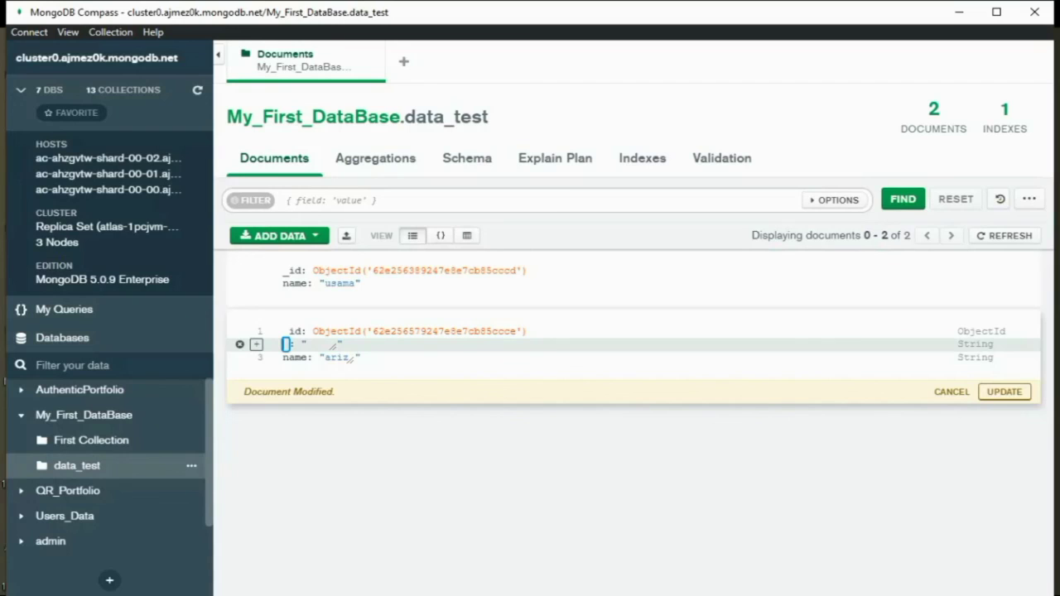
type("ollno")
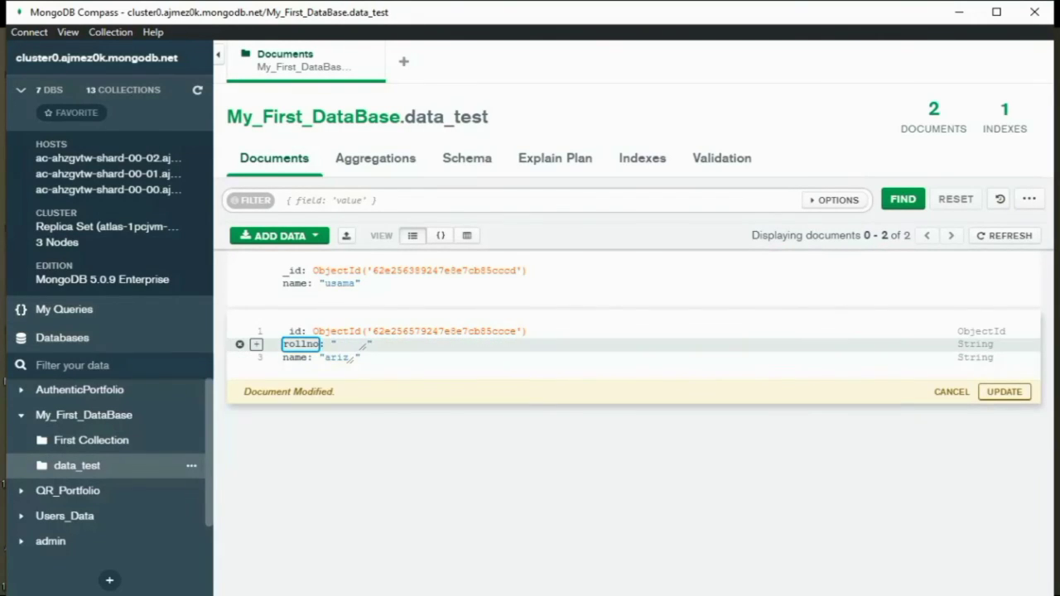
key("Tab")
type("06")
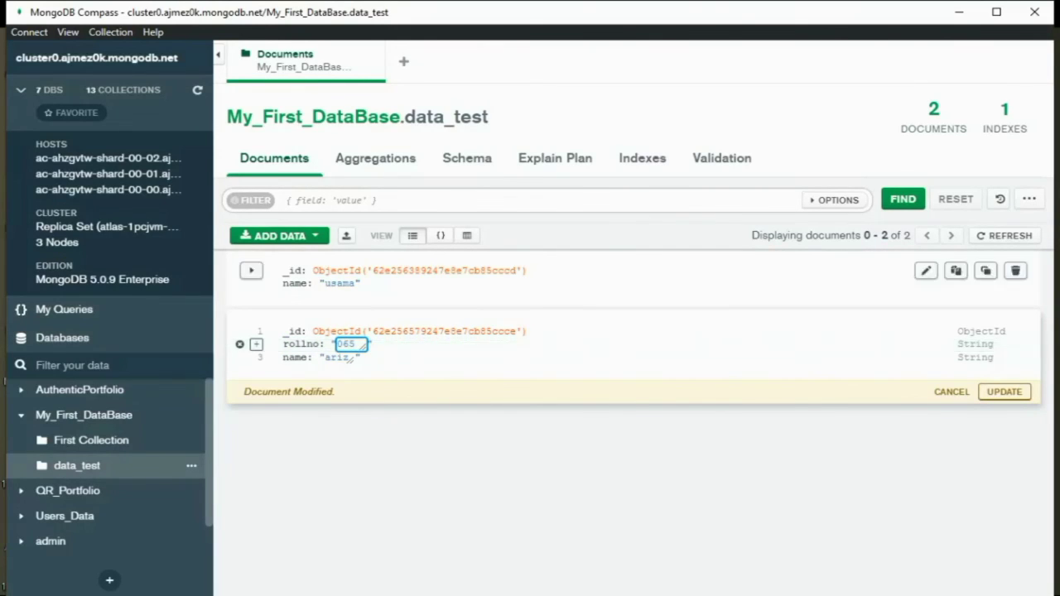
left_click(1004, 392)
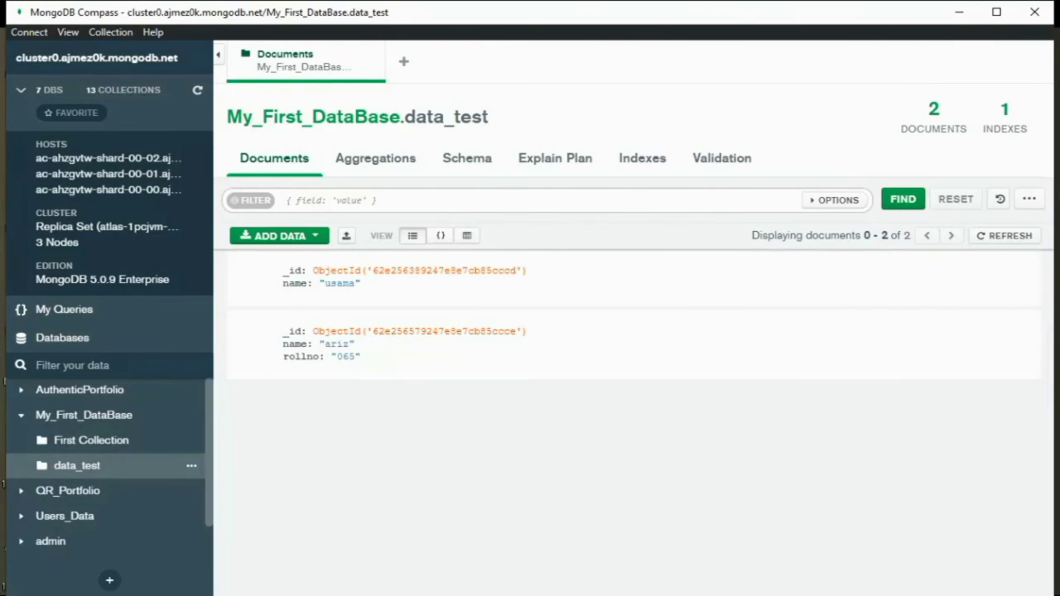
- Delete the first, name-only document from data_test and confirm the deletion
mouse_move(1015, 271)
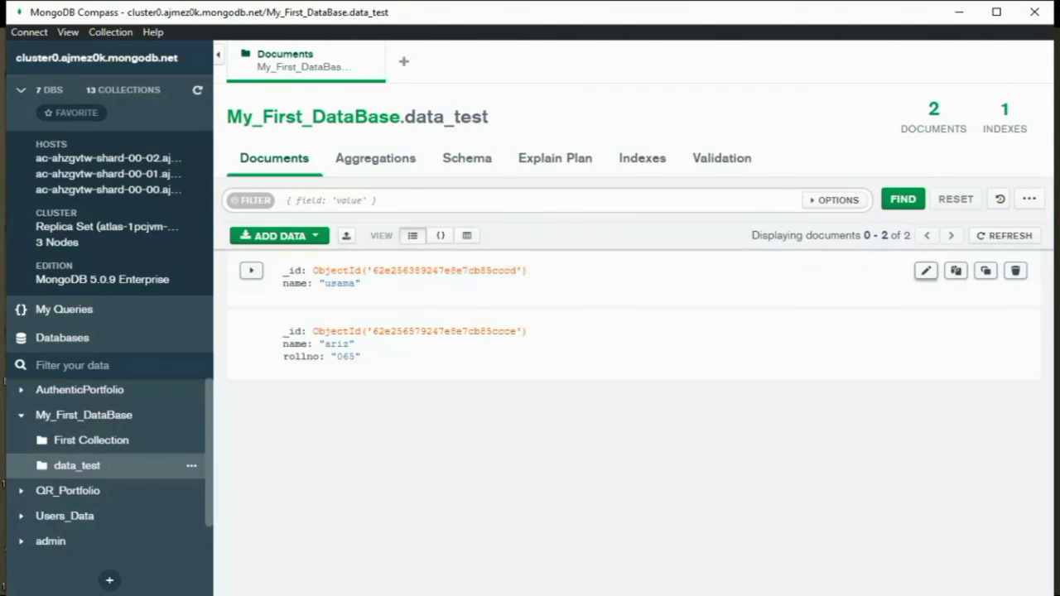
left_click(1016, 271)
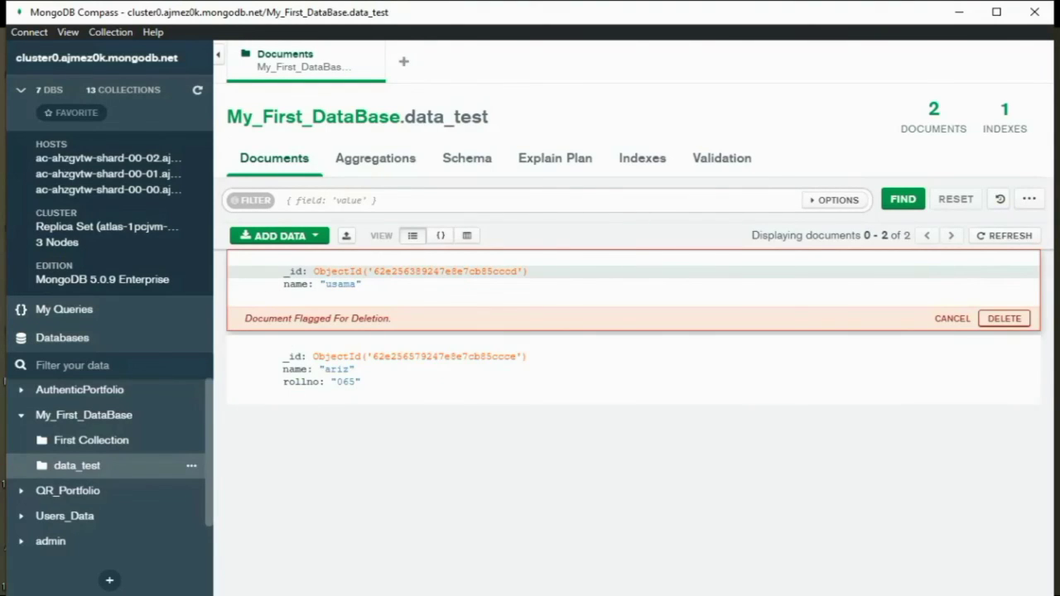
left_click(1004, 318)
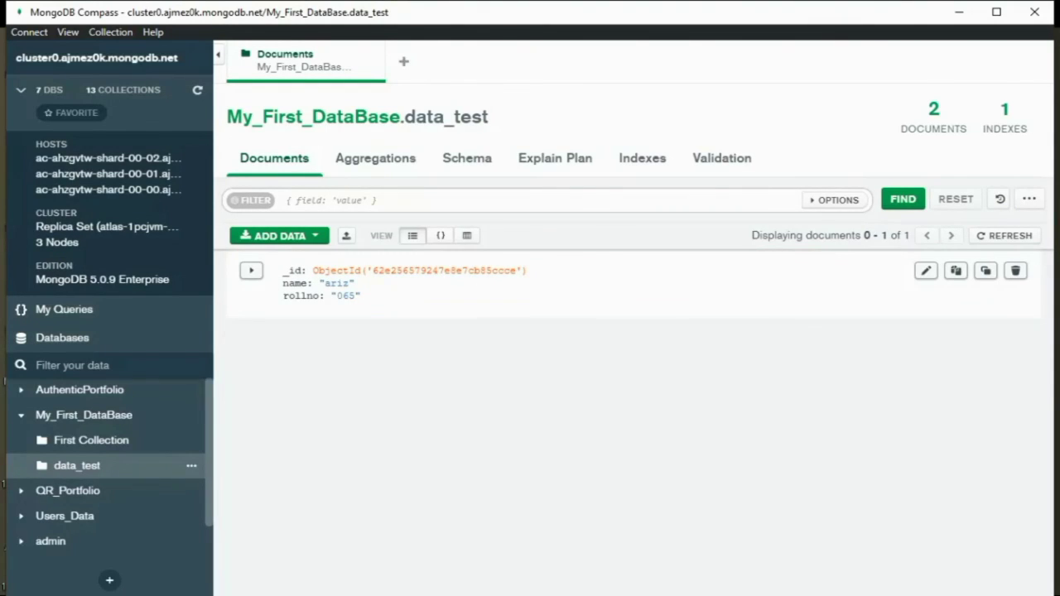